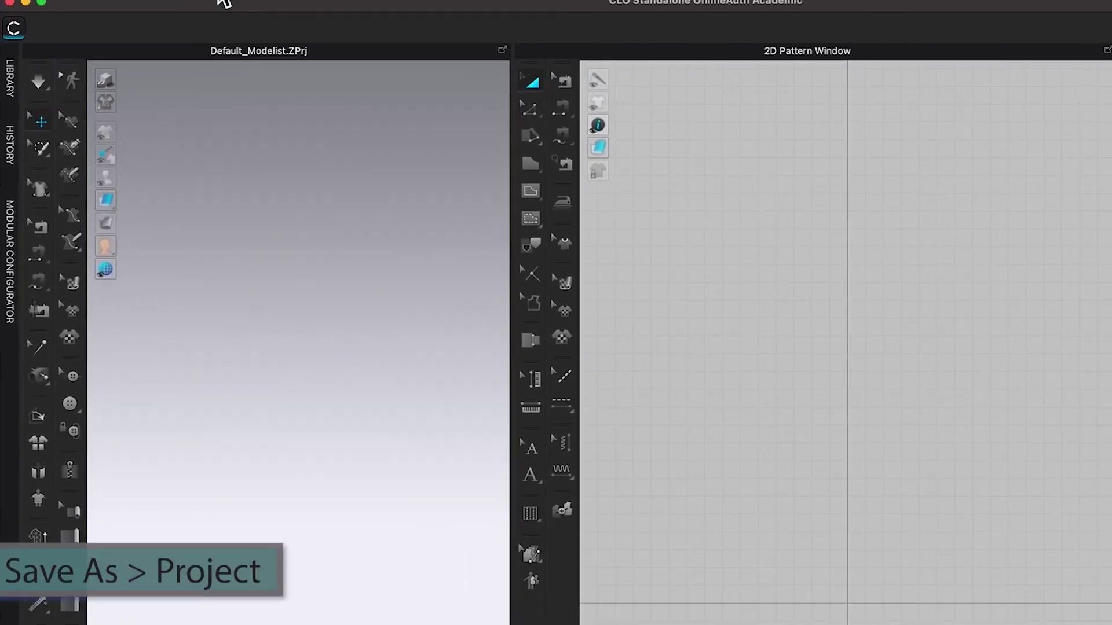
Start saving the project as a new project file named "Men raglan pattern"
click(245, 10)
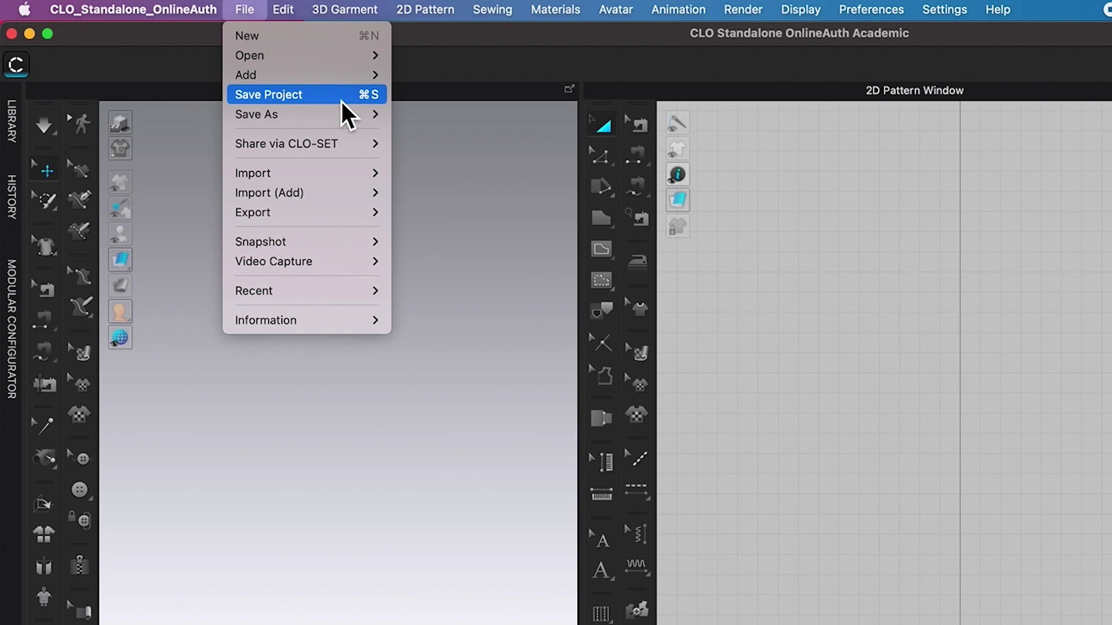
mouse_move(365, 119)
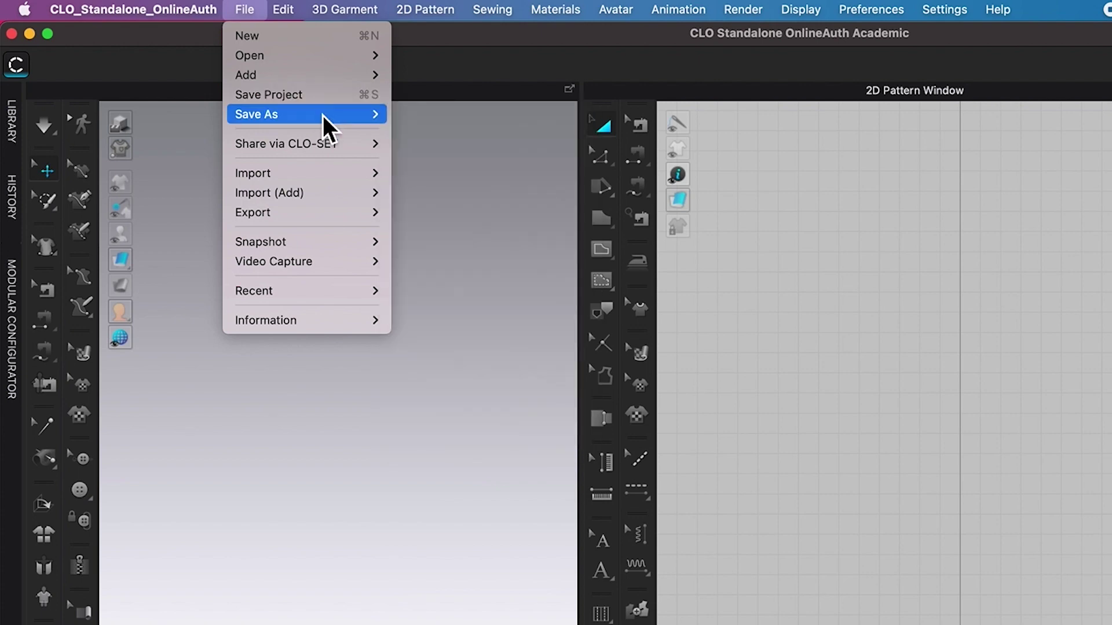
mouse_move(324, 117)
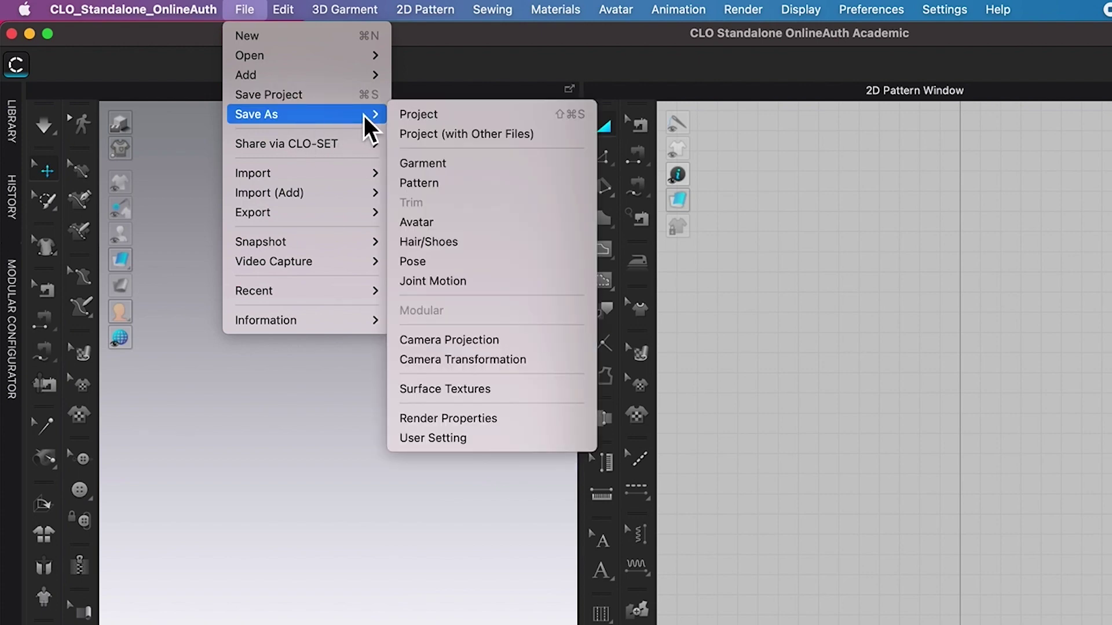
click(440, 117)
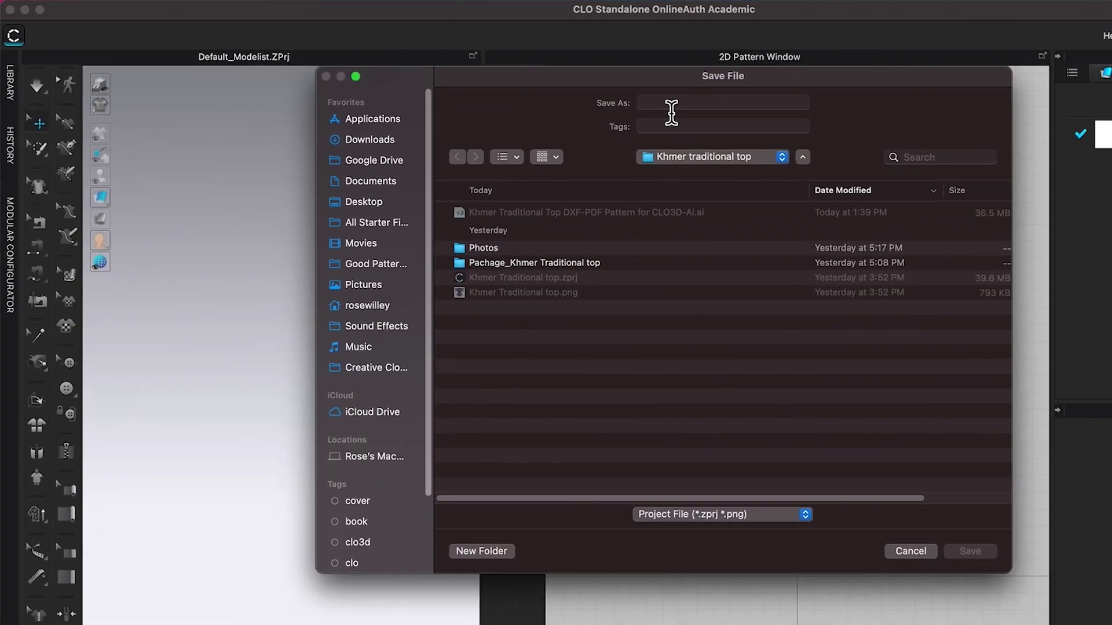
click(753, 127)
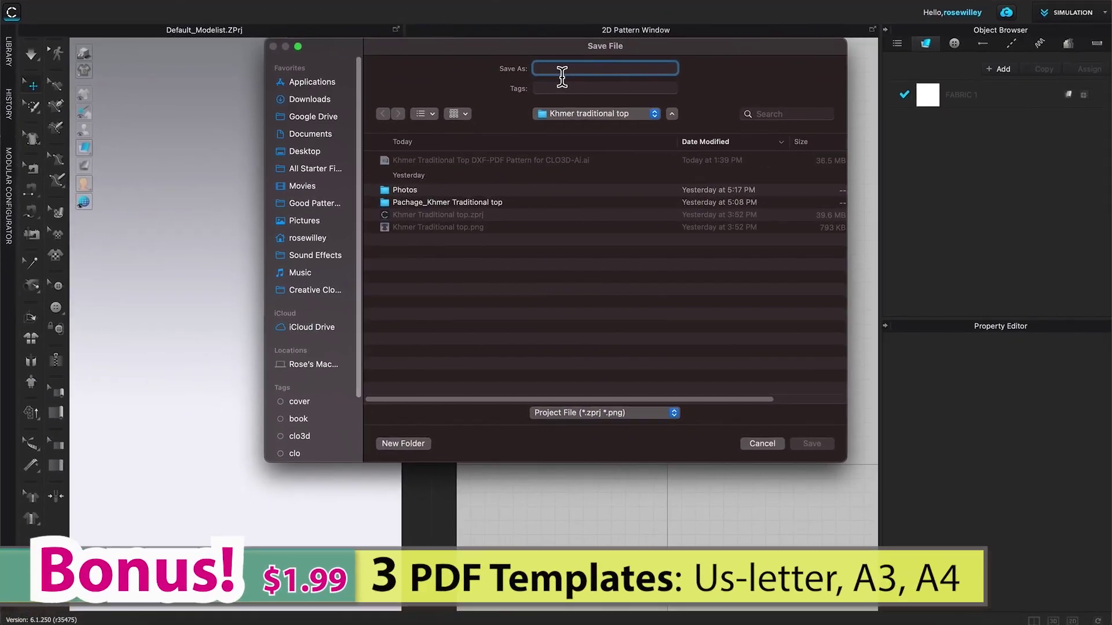
text(Men)
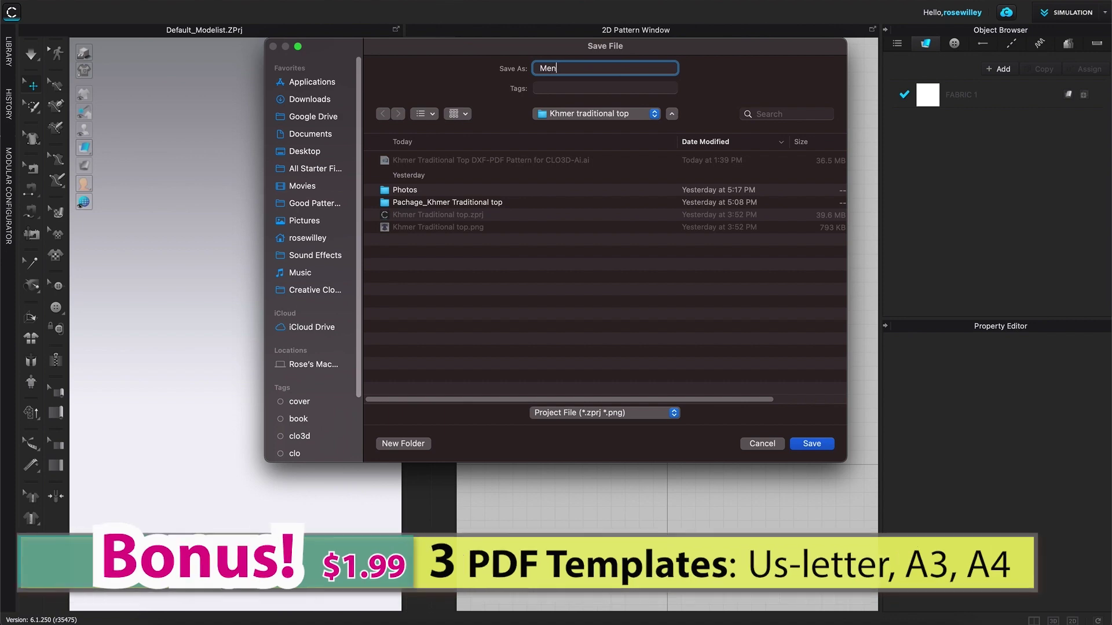
text( raglan pattern)
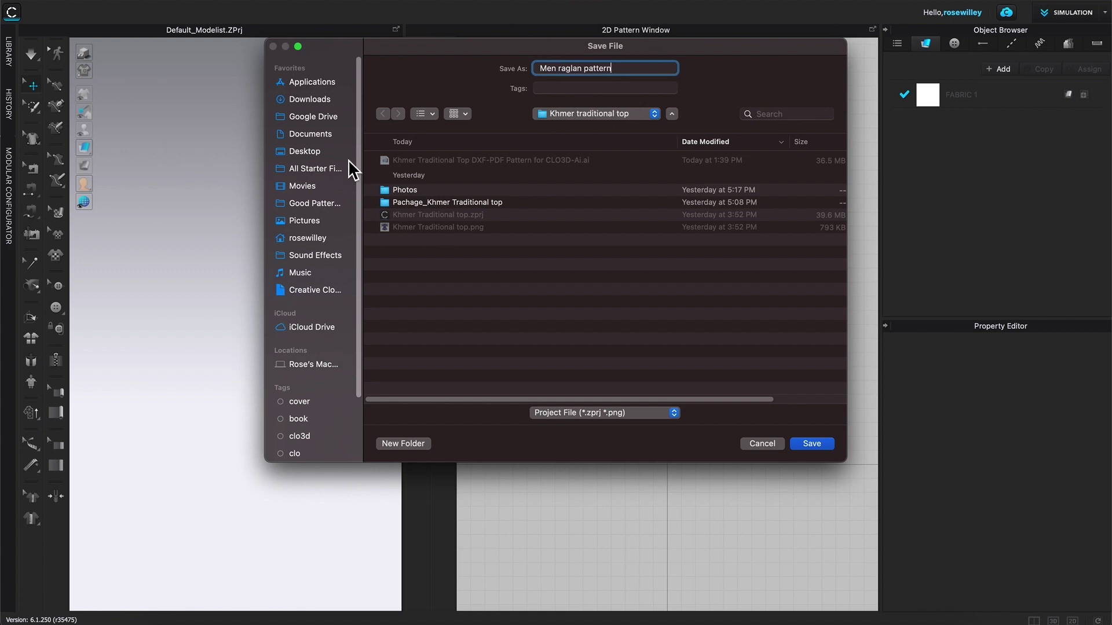
Save the project file in the Men raglan shirt folder inside Movies > How to Trace Pattern from a PDF
click(304, 187)
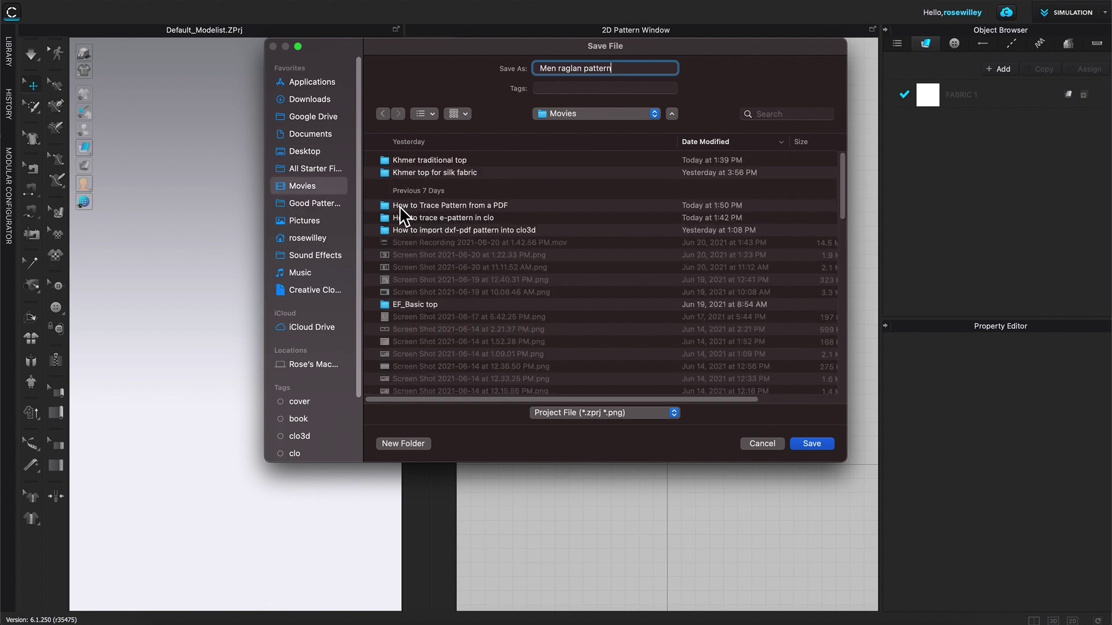
click(484, 209)
double_click(485, 209)
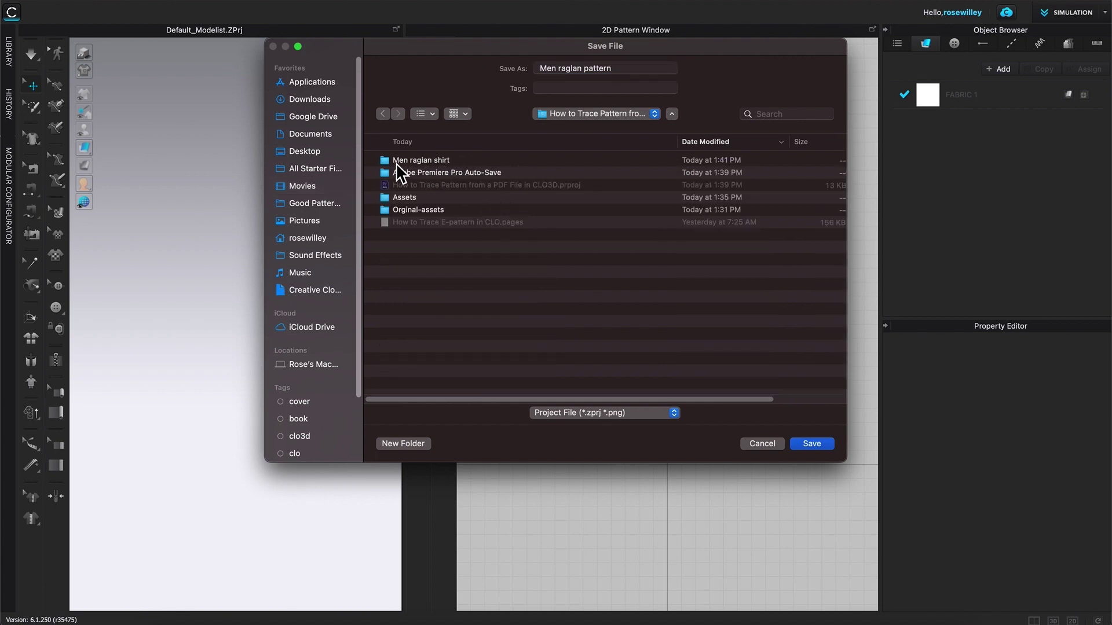
click(462, 162)
double_click(462, 163)
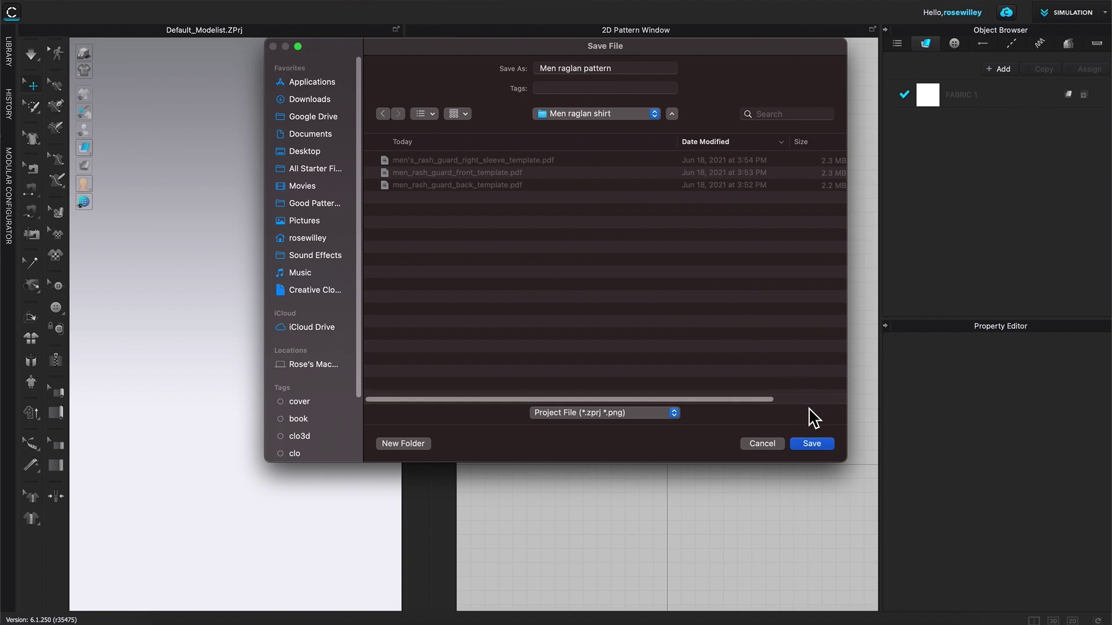
click(826, 447)
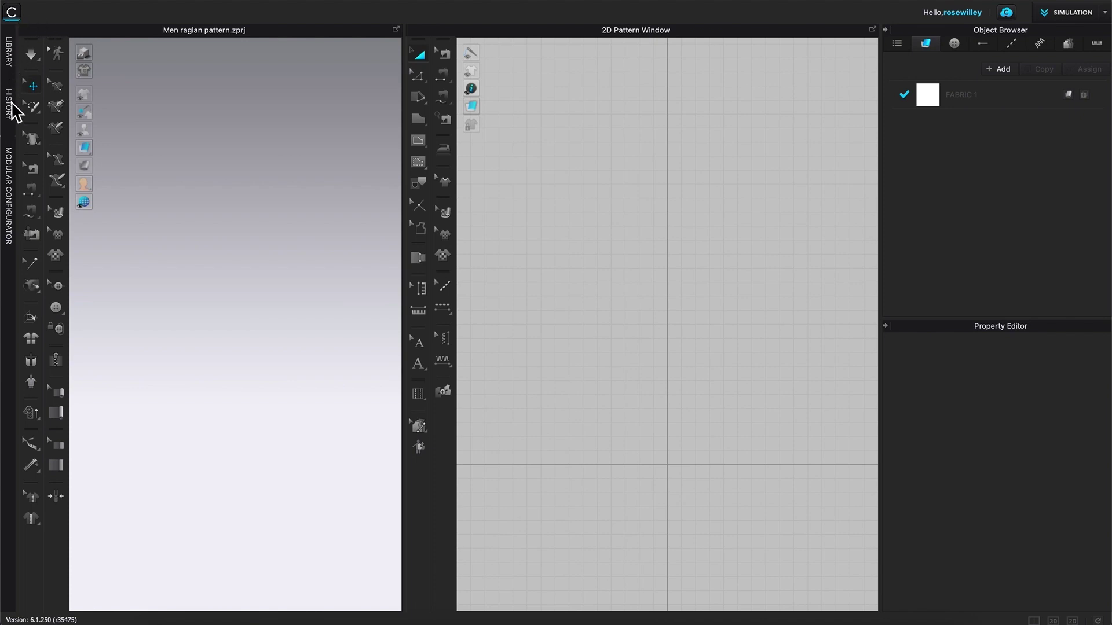
Show the Library beside the 3D window and keep the History collapsed
click(12, 59)
click(11, 58)
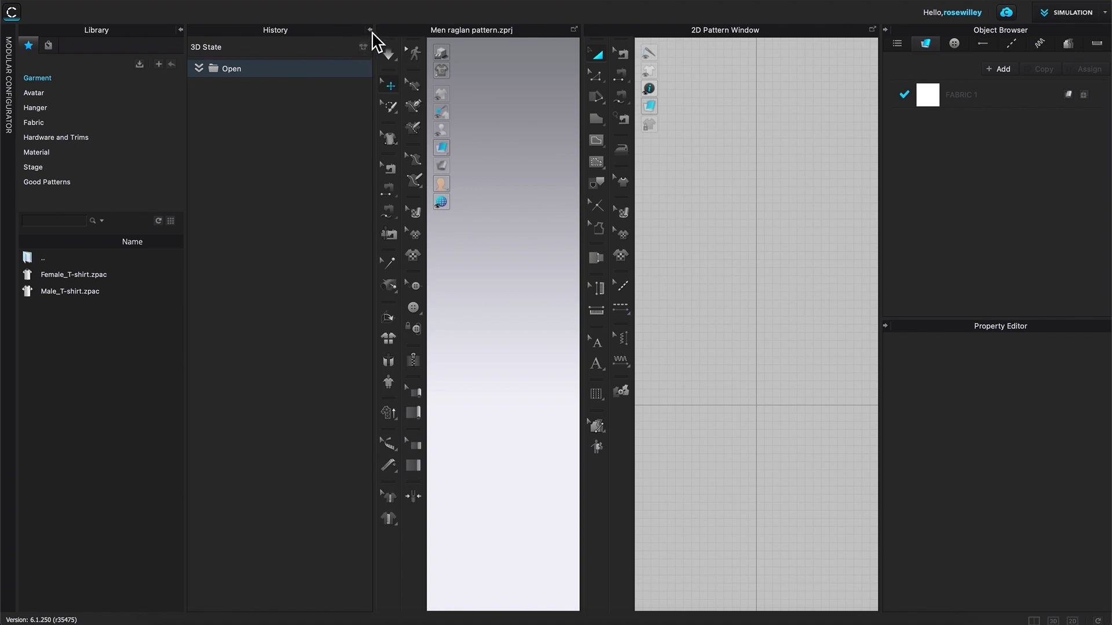
click(371, 30)
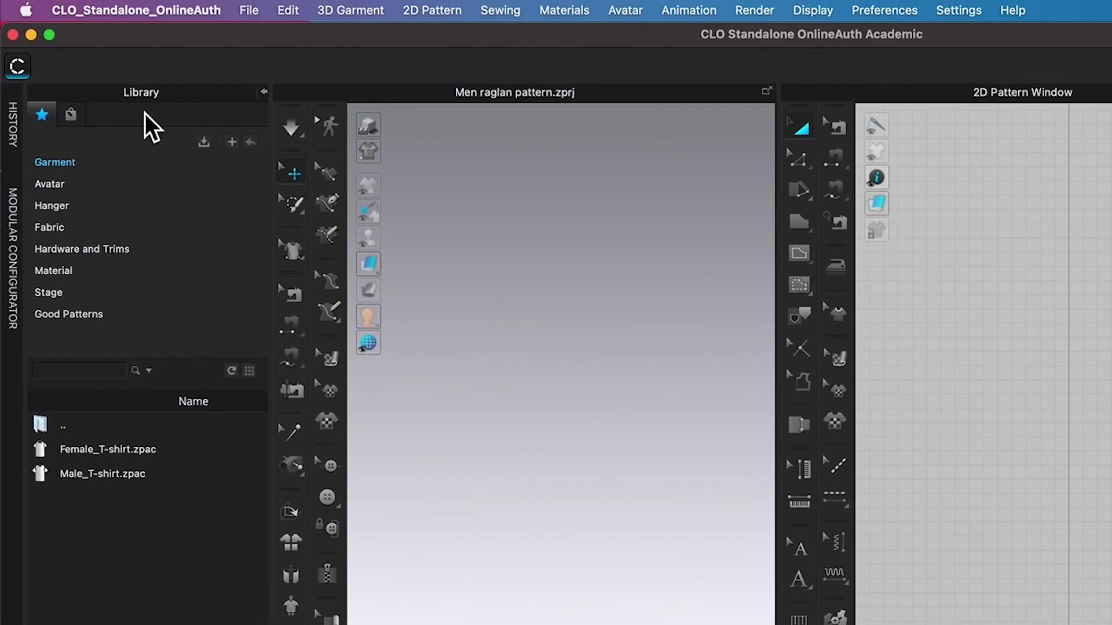
Add the Men raglan shirt folder from Movies > How to Trace Pattern from a PDF to the Library and list its files
click(236, 148)
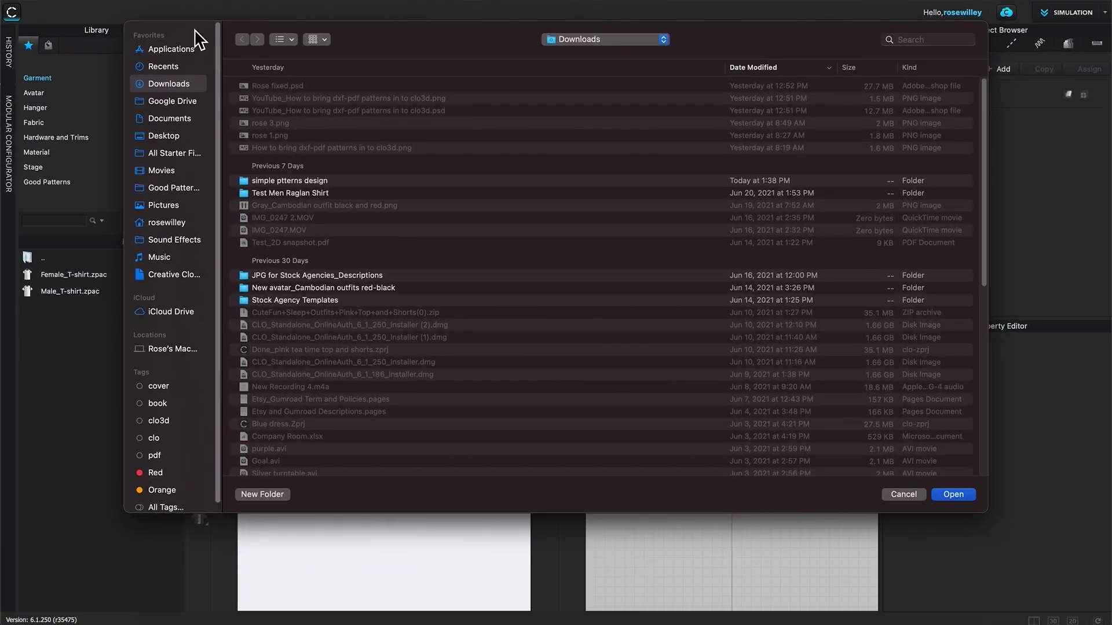
click(167, 175)
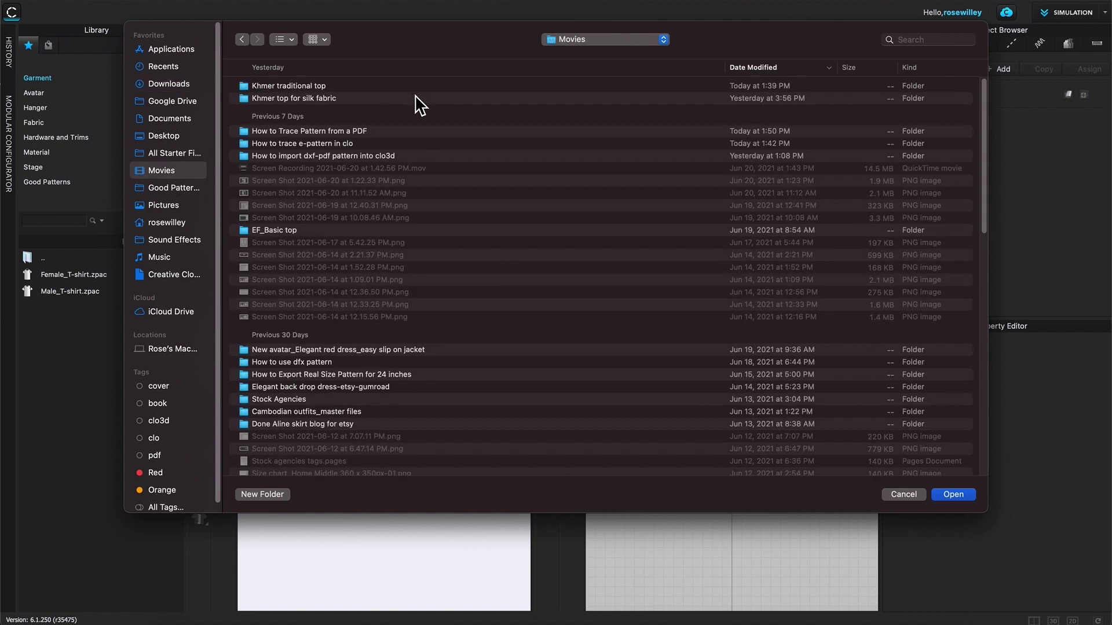
double_click(345, 135)
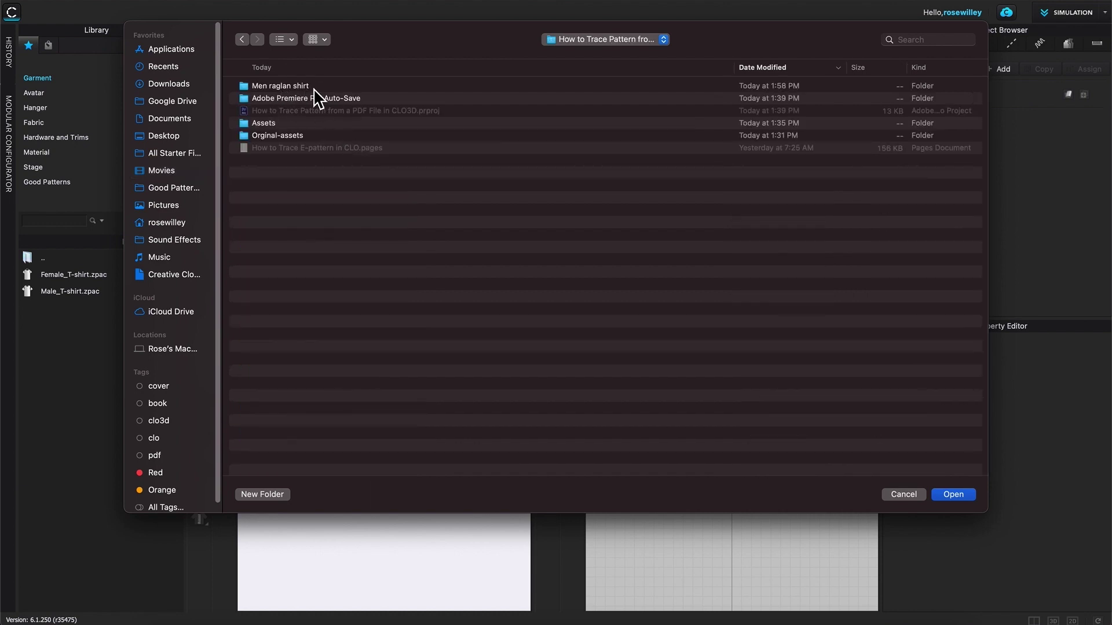
click(349, 87)
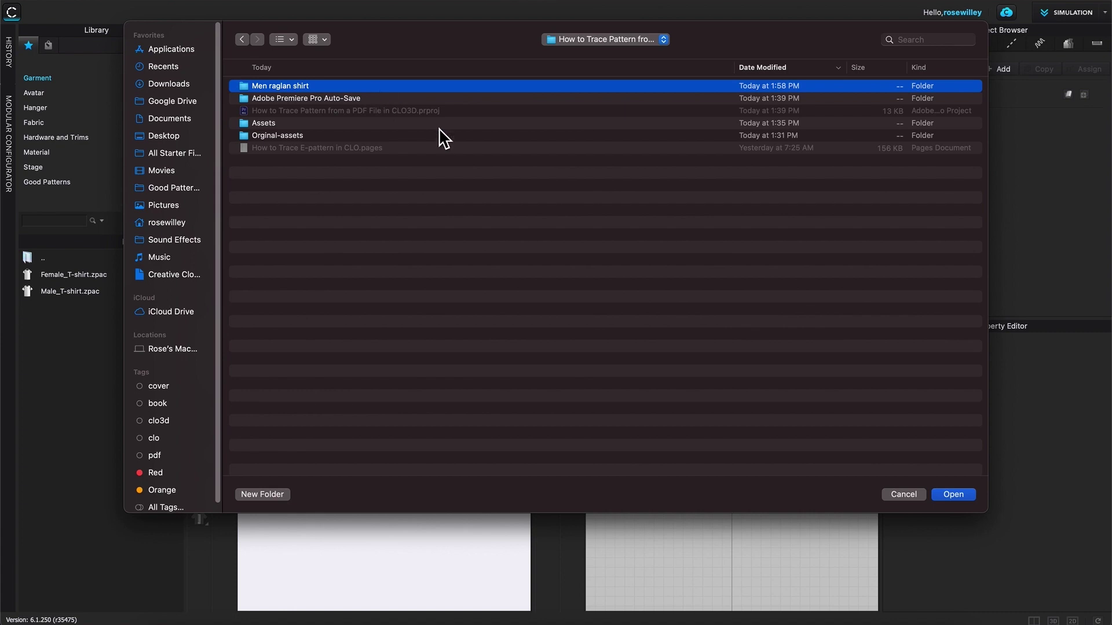
click(954, 495)
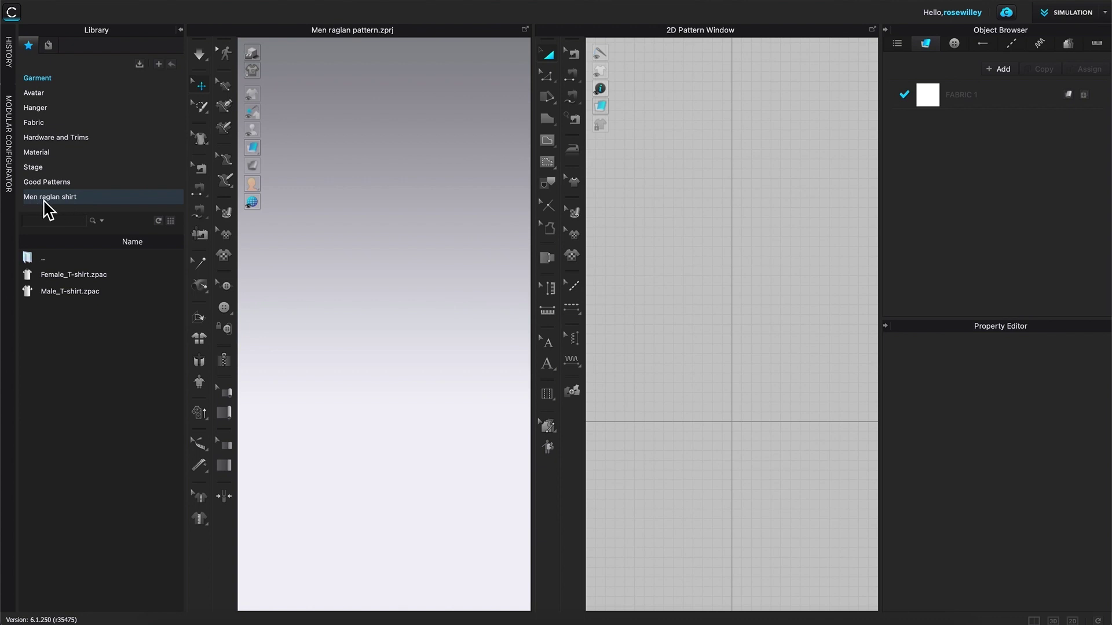
click(91, 200)
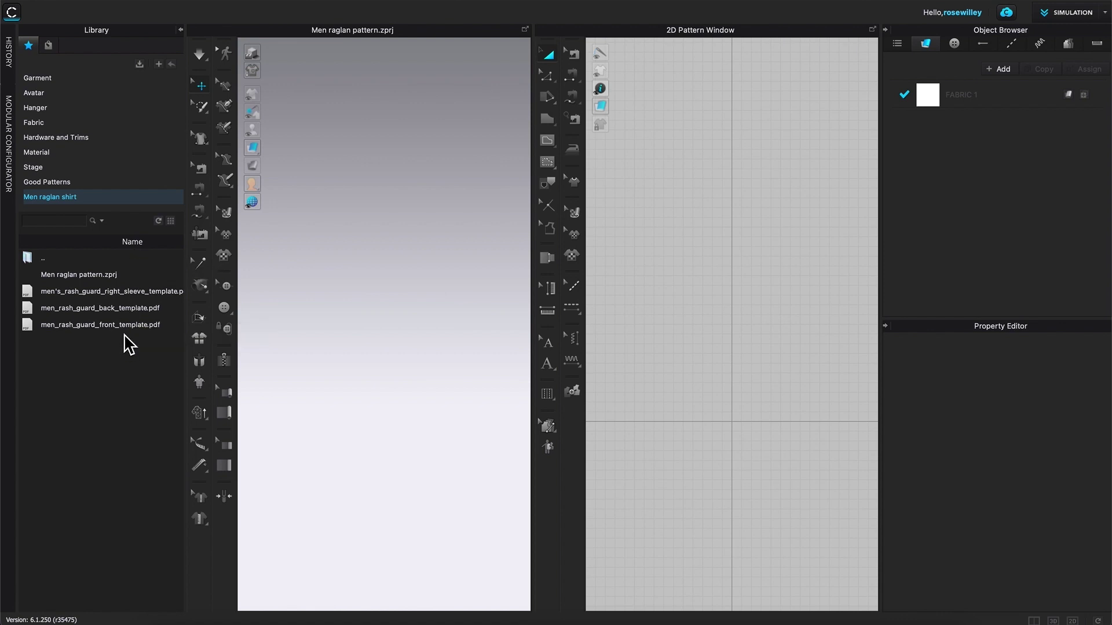
Add men's_rash_guard_right_sleeve_template.pdf to the workspace in millimetres at 100%, unrotated, importing baselines and internal shapes
right_click(112, 297)
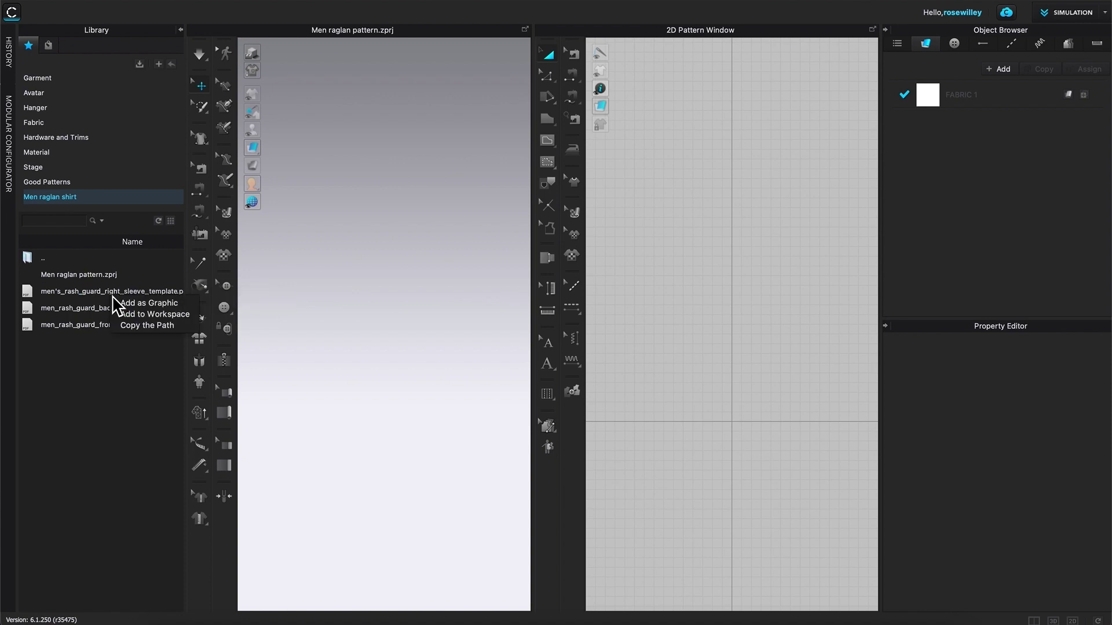
click(153, 317)
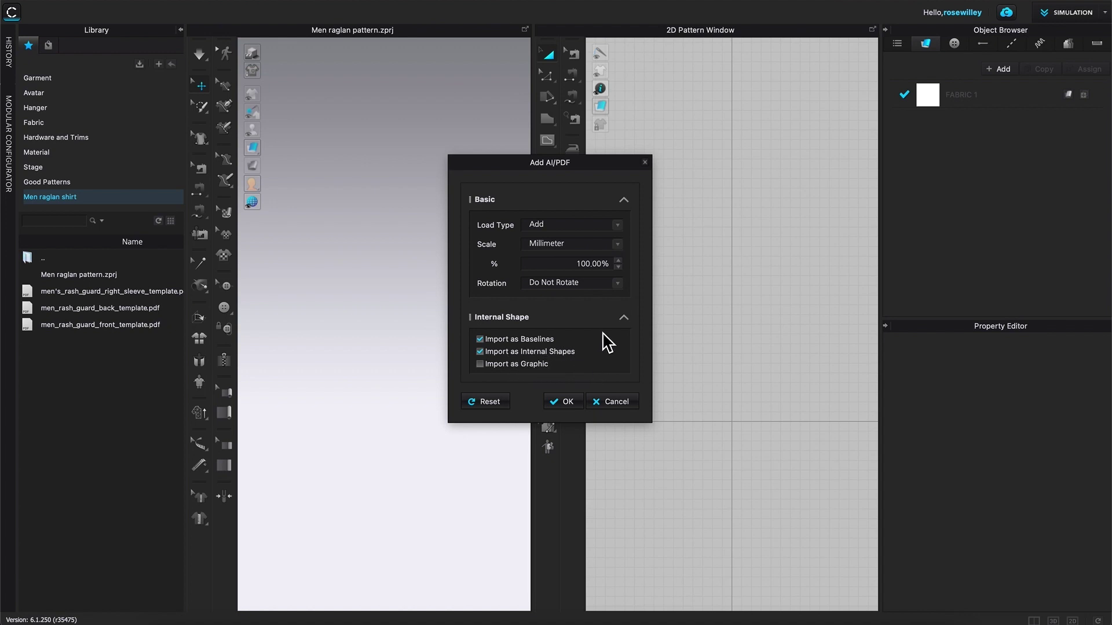
click(566, 402)
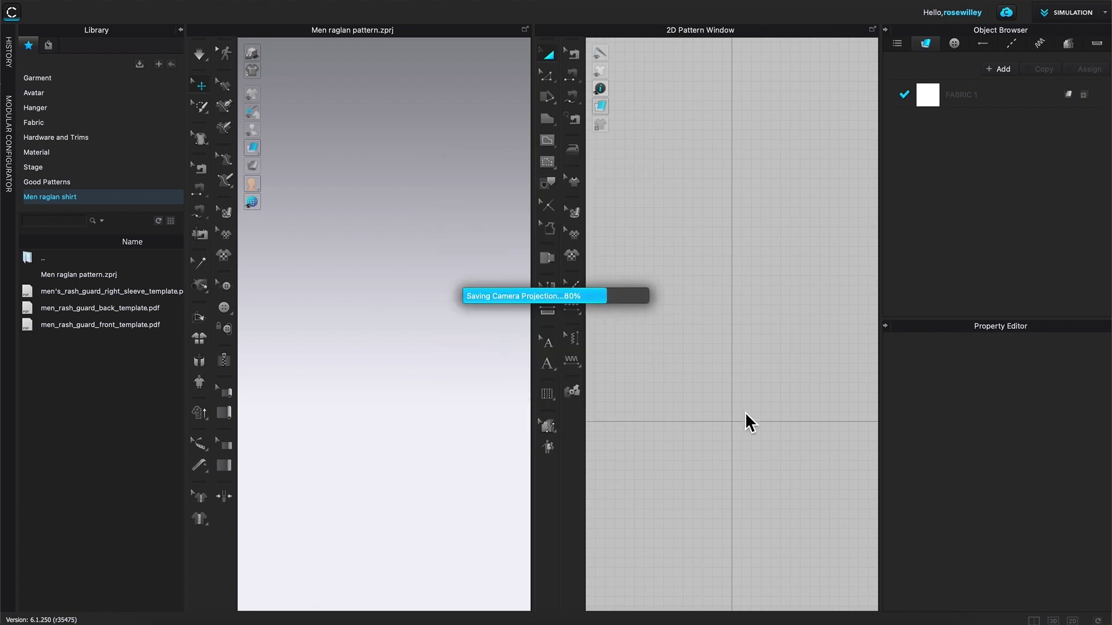
Change the 2D pattern display from monochrome to the textured surface to show the sleeve template artwork
scroll(744, 414, down, 3)
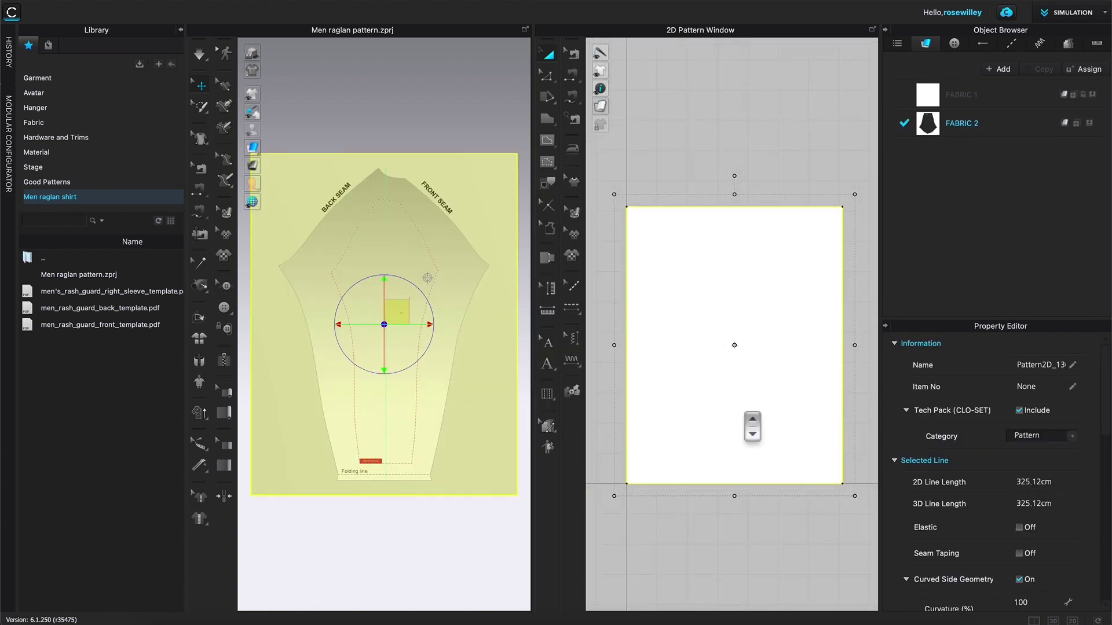
scroll(752, 427, down, 4)
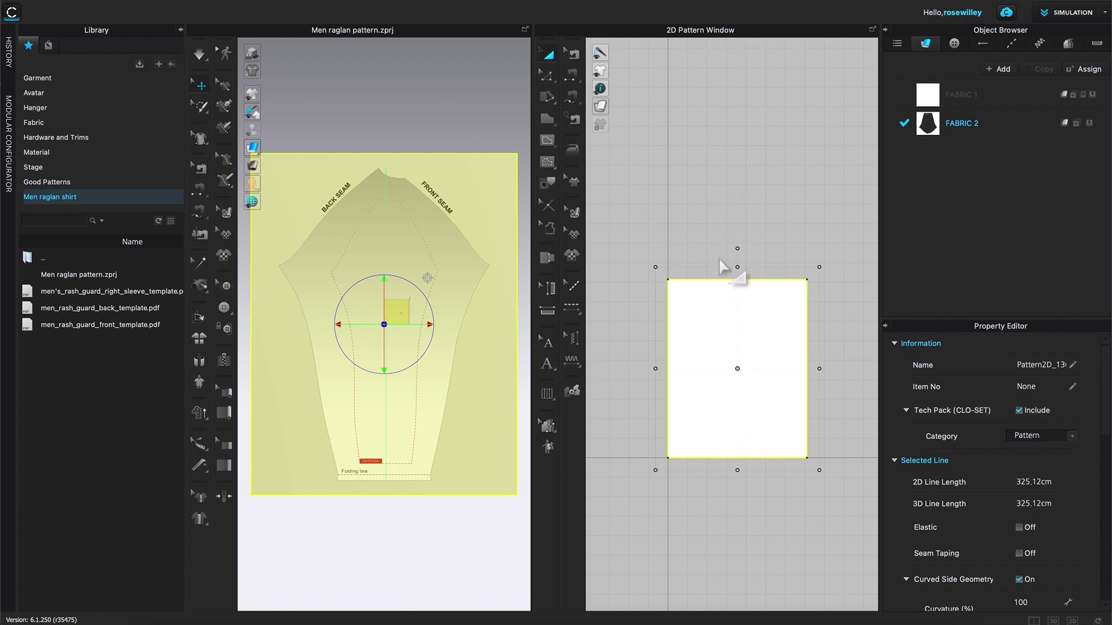
mouse_move(599, 106)
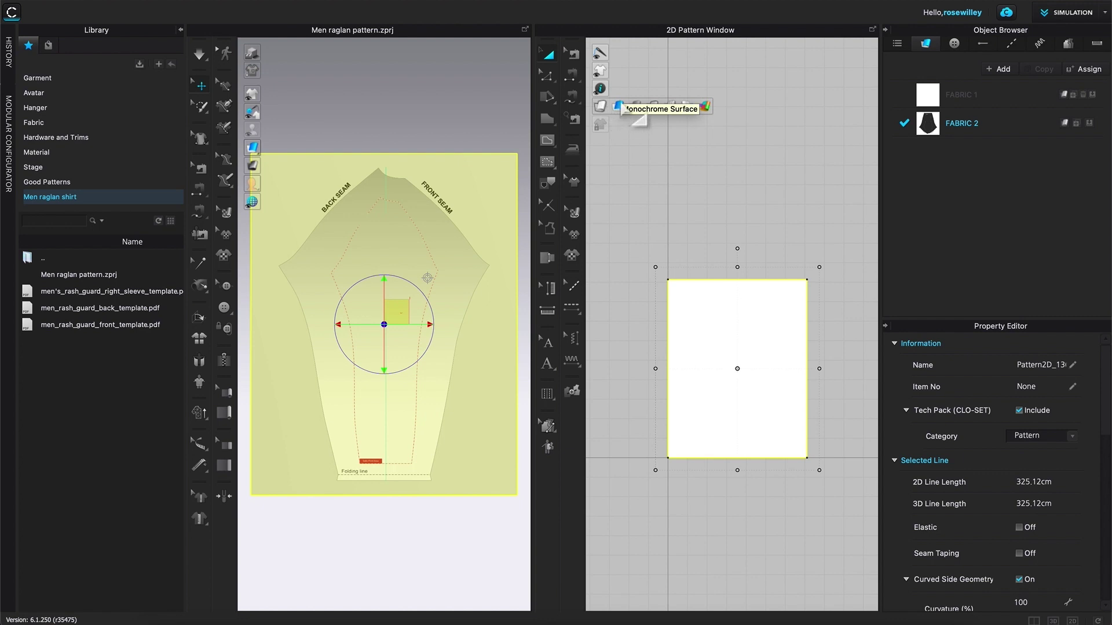
click(620, 112)
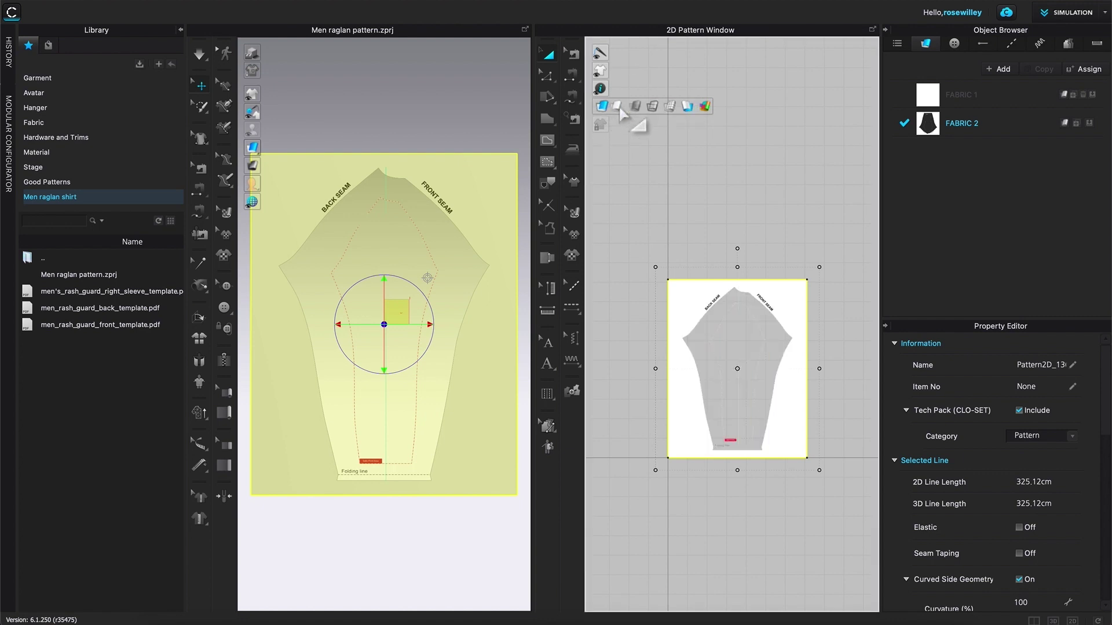
scroll(753, 385, up, 4)
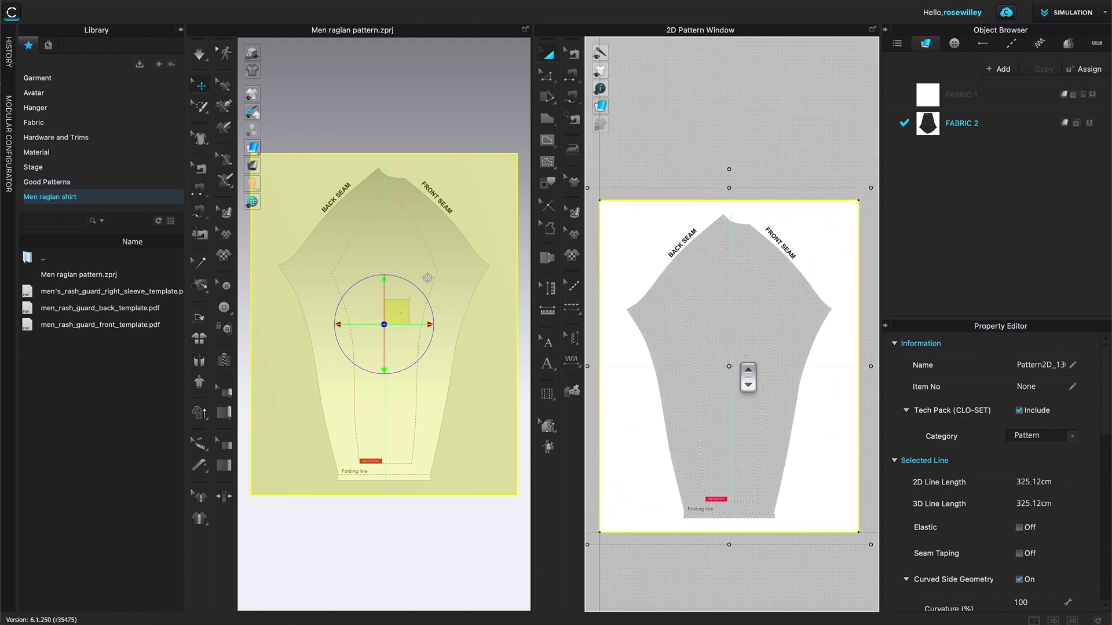
scroll(713, 220, down, 6)
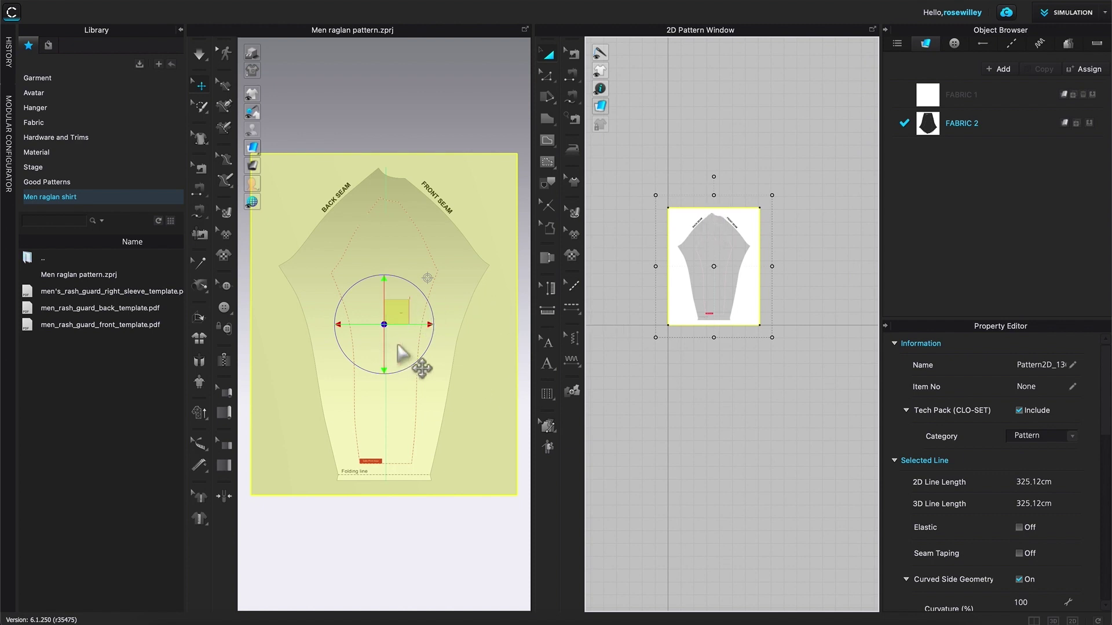
scroll(667, 272, up, 3)
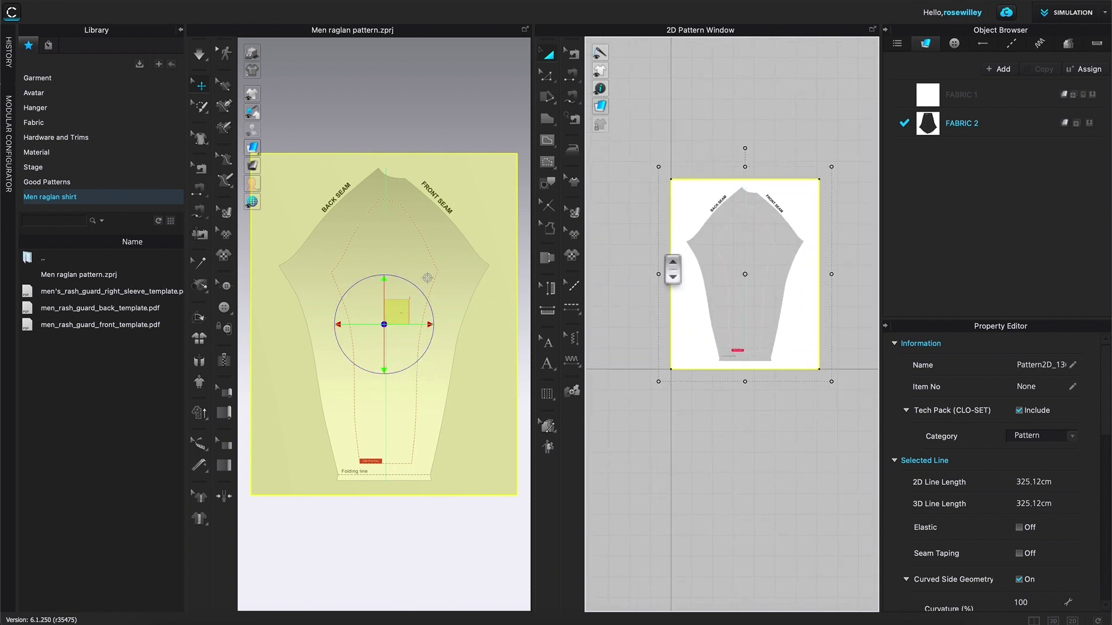
scroll(801, 252, up, 2)
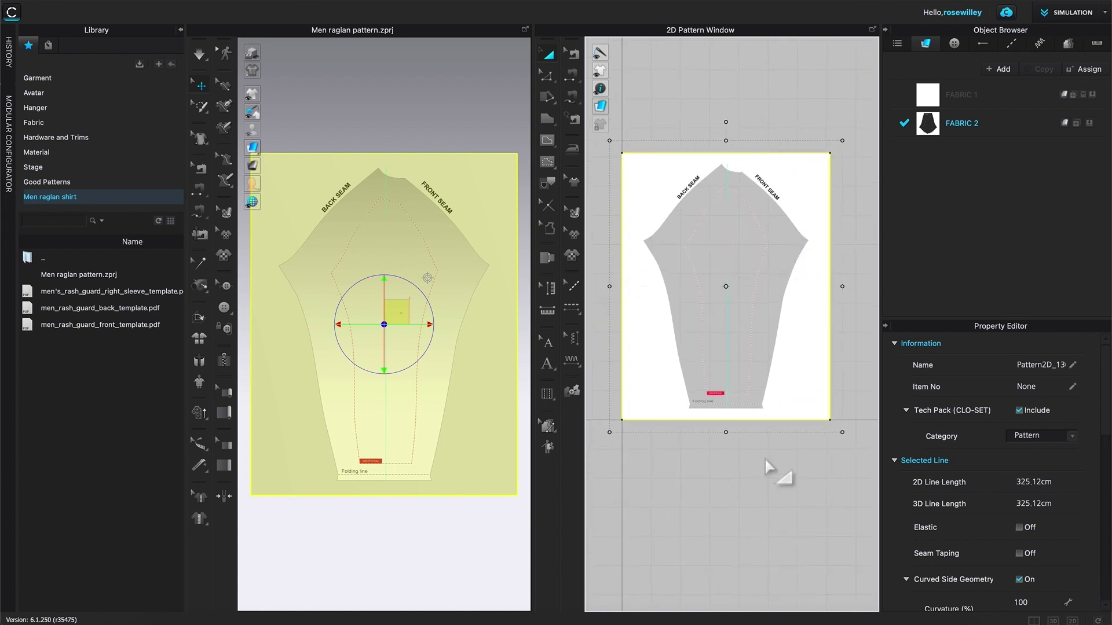
scroll(758, 315, down, 3)
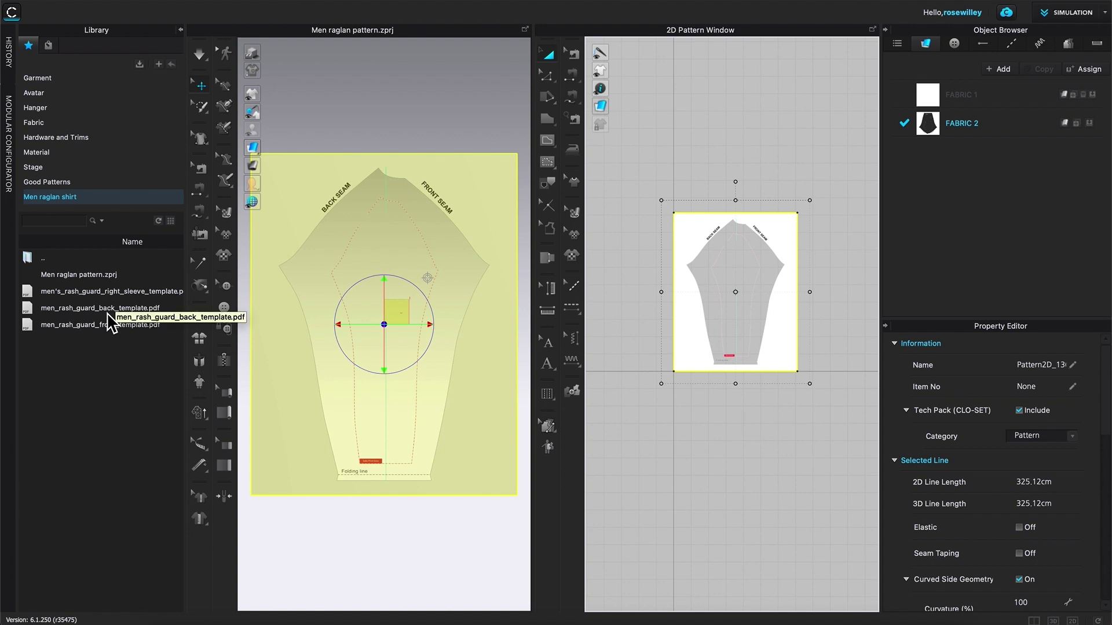
Add men_rash_guard_back_template.pdf to the workspace in millimetres at 100%, unrotated, importing baselines and internal shapes
right_click(109, 314)
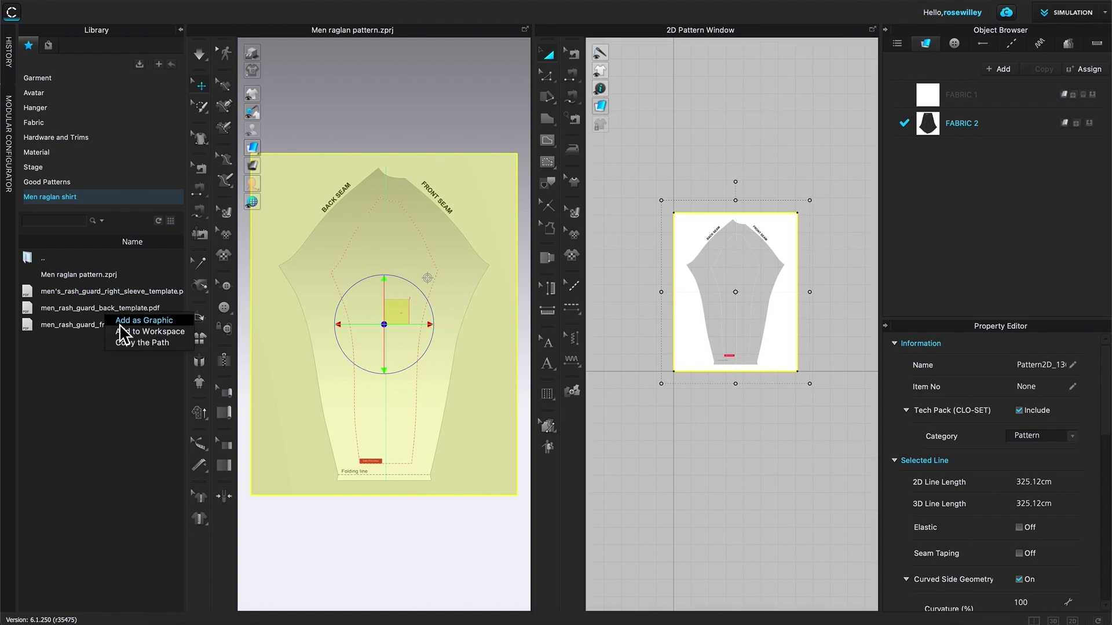
click(150, 332)
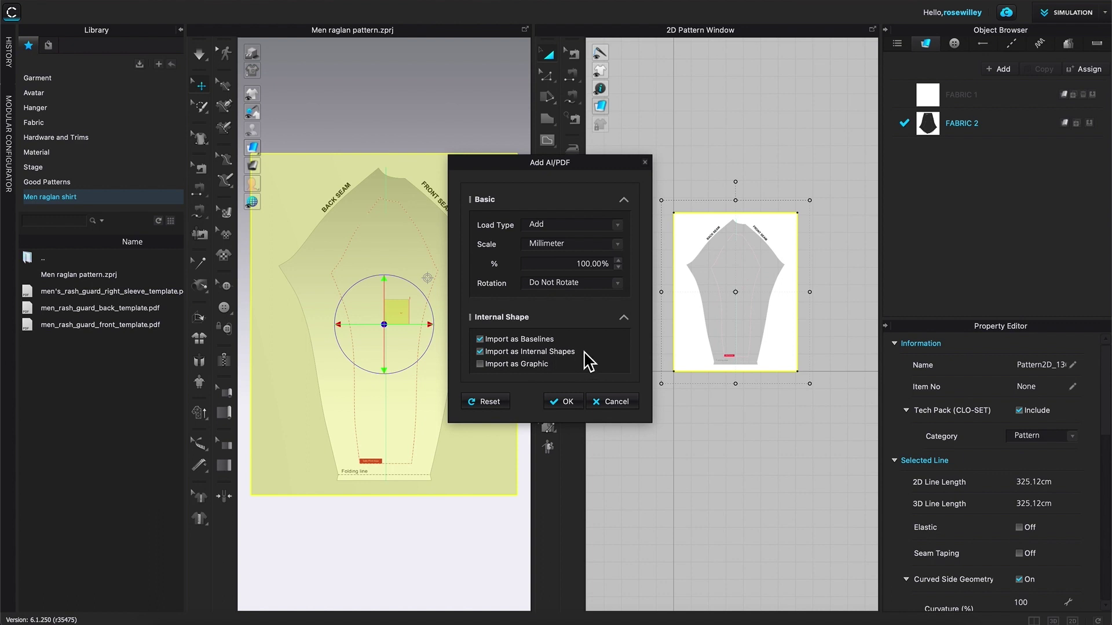
click(564, 402)
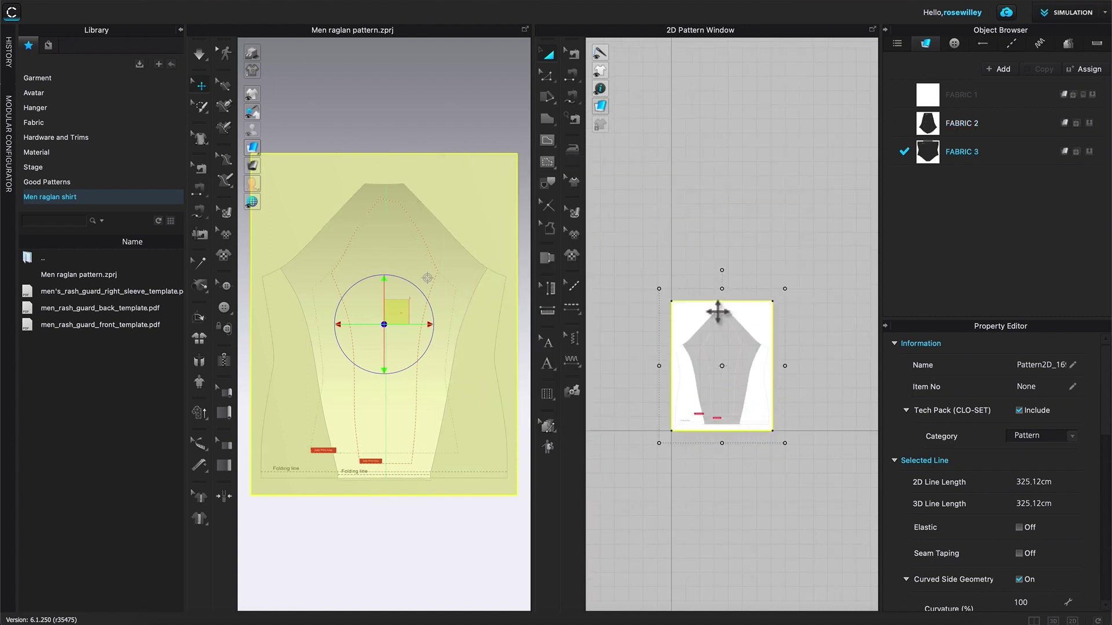
scroll(674, 373, up, 2)
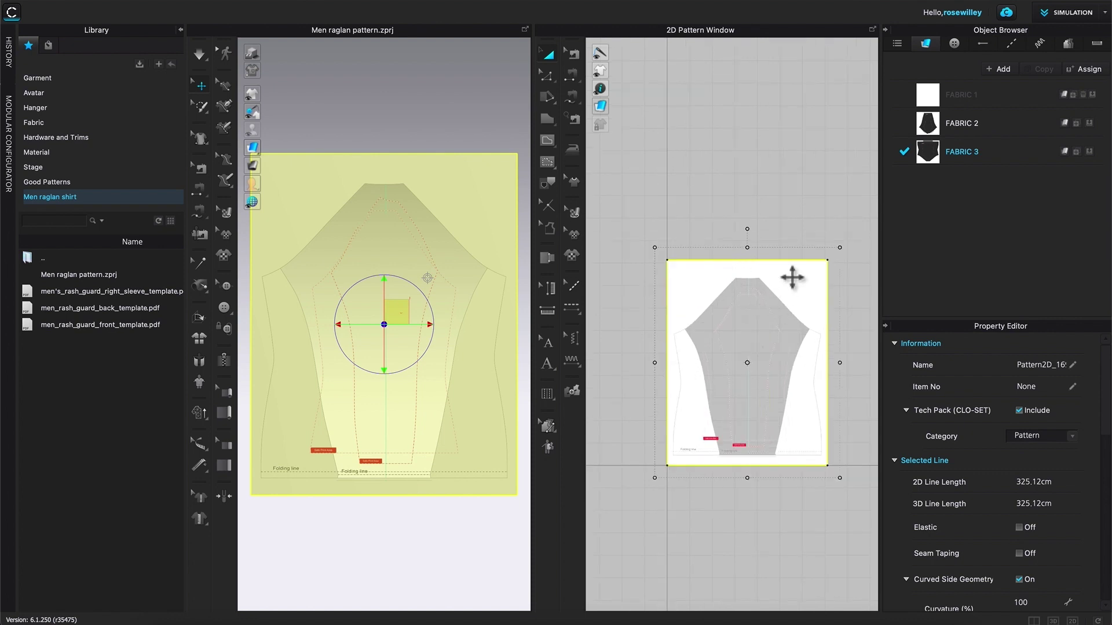
Move the back template straight up in the 2D pattern layout, leaving a clear gap above the sleeve template
drag(799, 298, 789, 105)
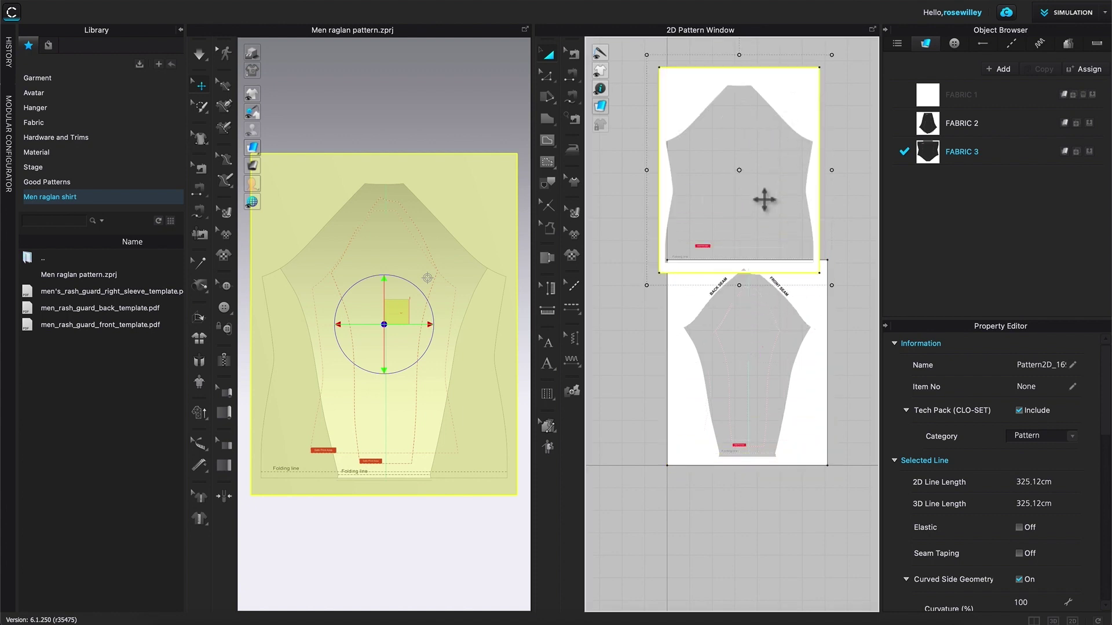
scroll(803, 153, down, 2)
scroll(803, 153, down, 2)
drag(802, 114, 805, 65)
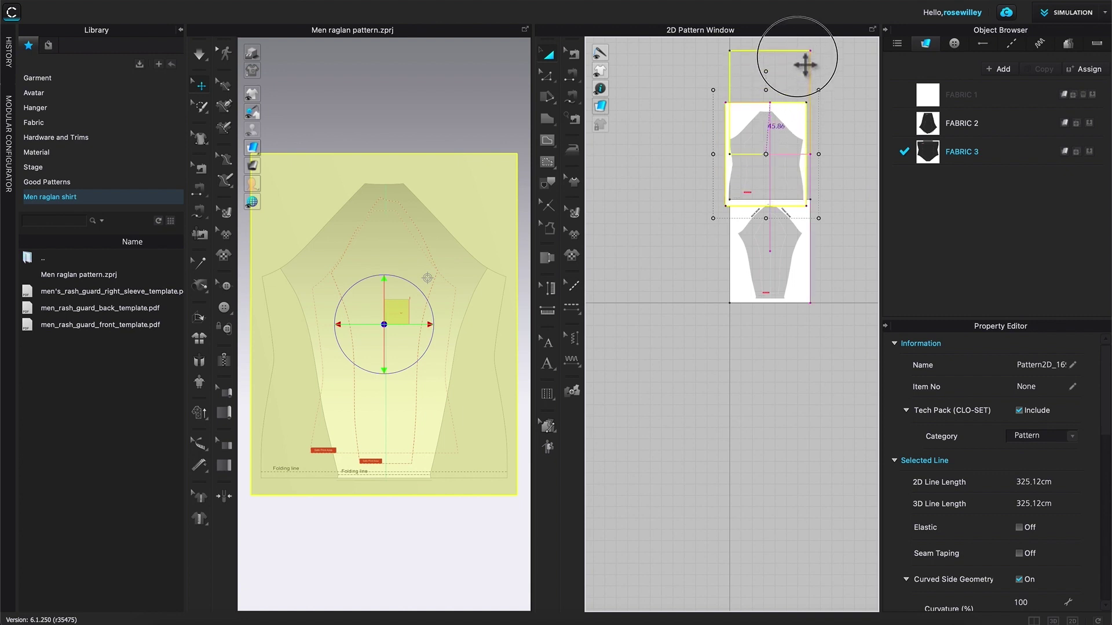
scroll(795, 134, down, 2)
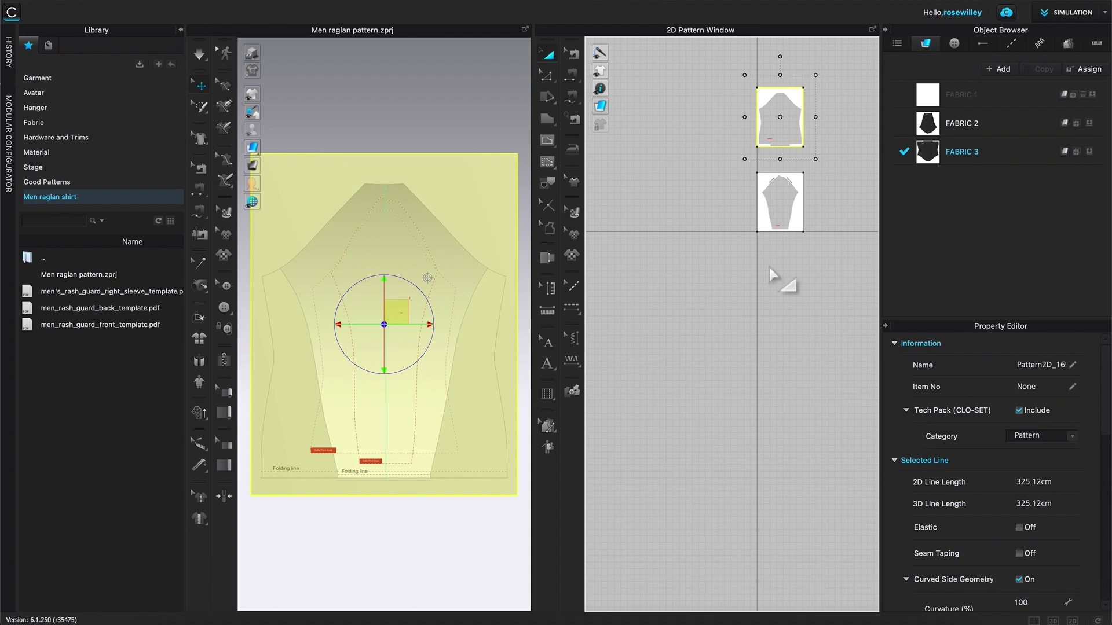
right_drag(774, 237, 711, 385)
scroll(759, 391, up, 4)
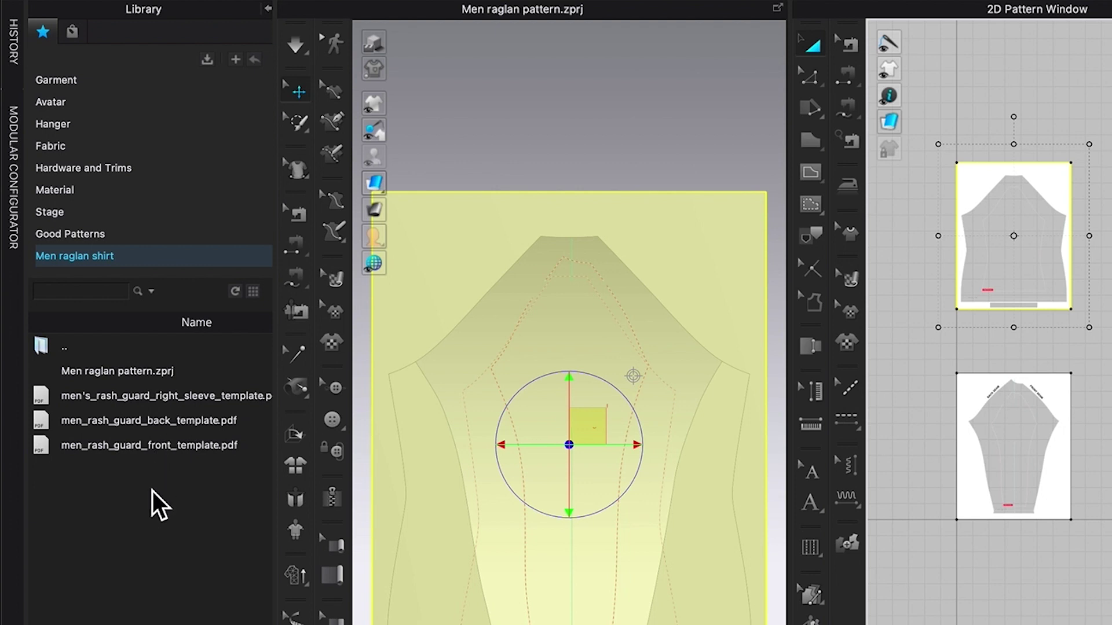
Add men_rash_guard_front_template.pdf to the workspace in millimetres at 100%, unrotated, importing baselines and internal shapes
right_click(159, 453)
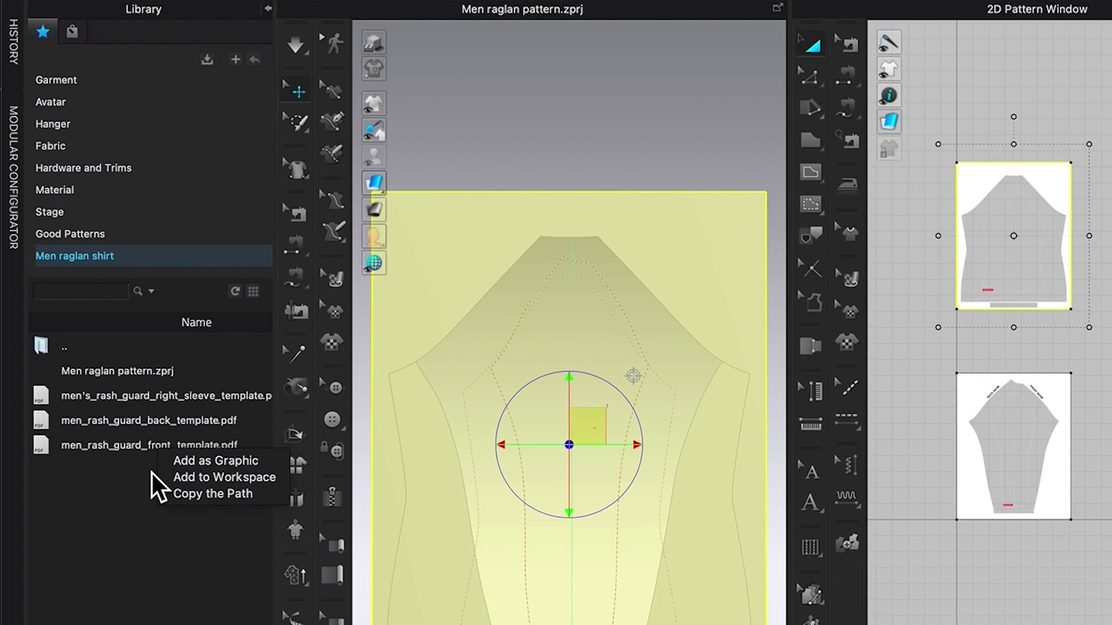
click(226, 483)
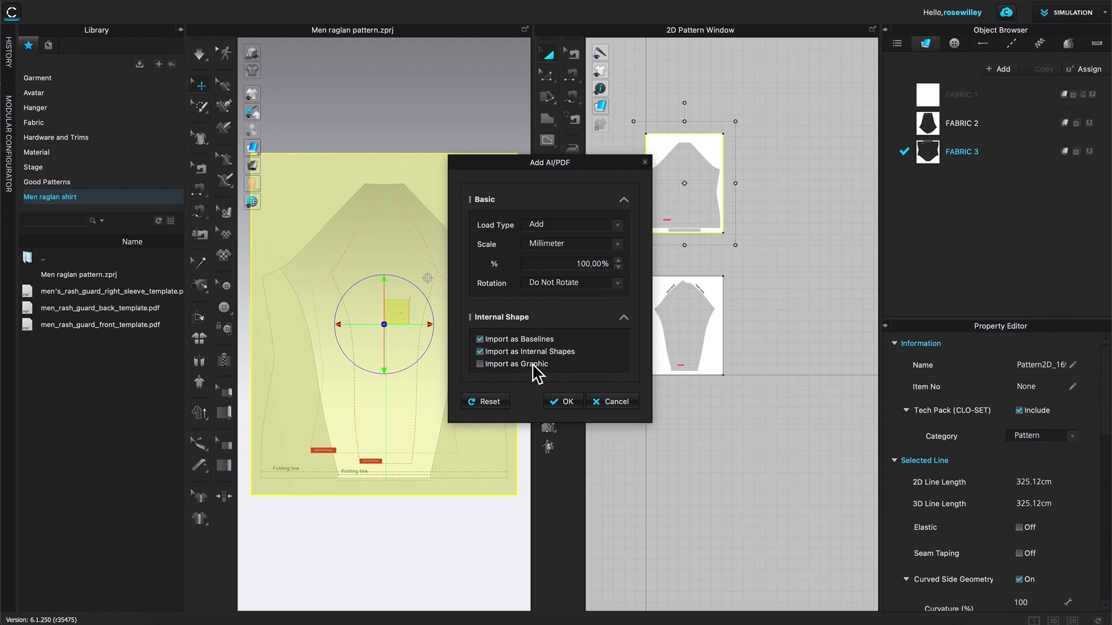
click(567, 402)
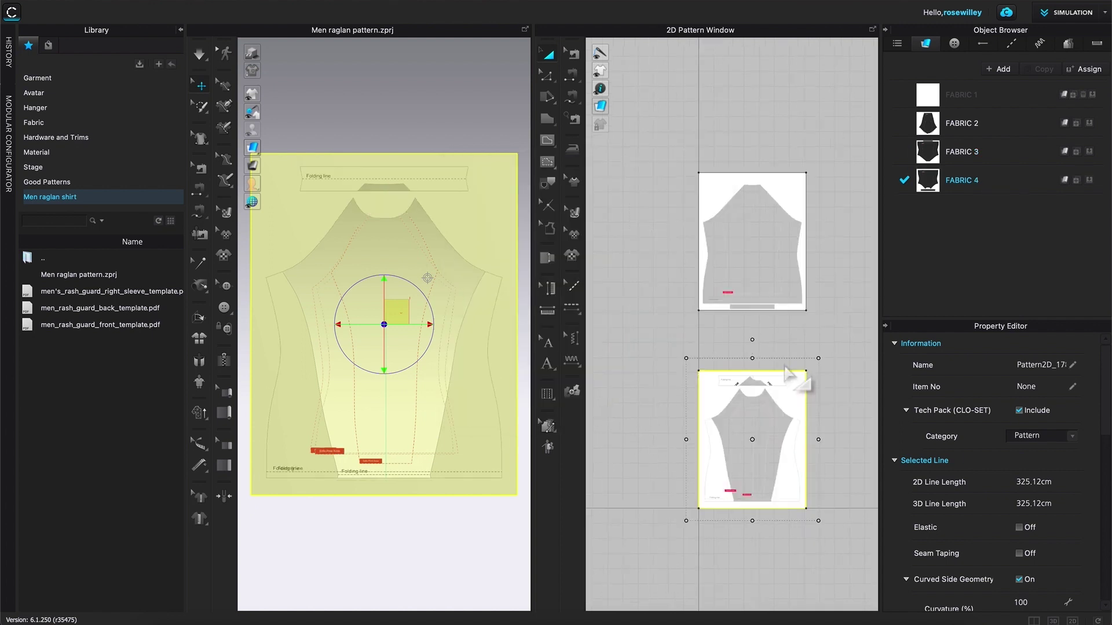
Move the front template off the sleeve template and place it above the back template in the 2D layout
scroll(797, 379, up, 1)
drag(805, 397, 806, 104)
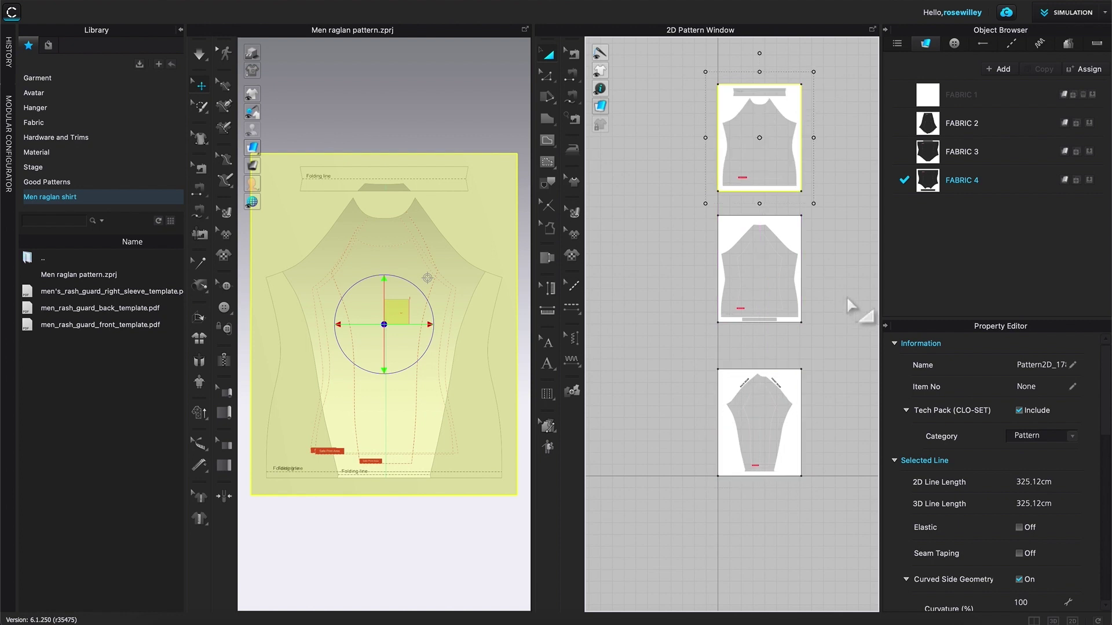
scroll(832, 318, down, 4)
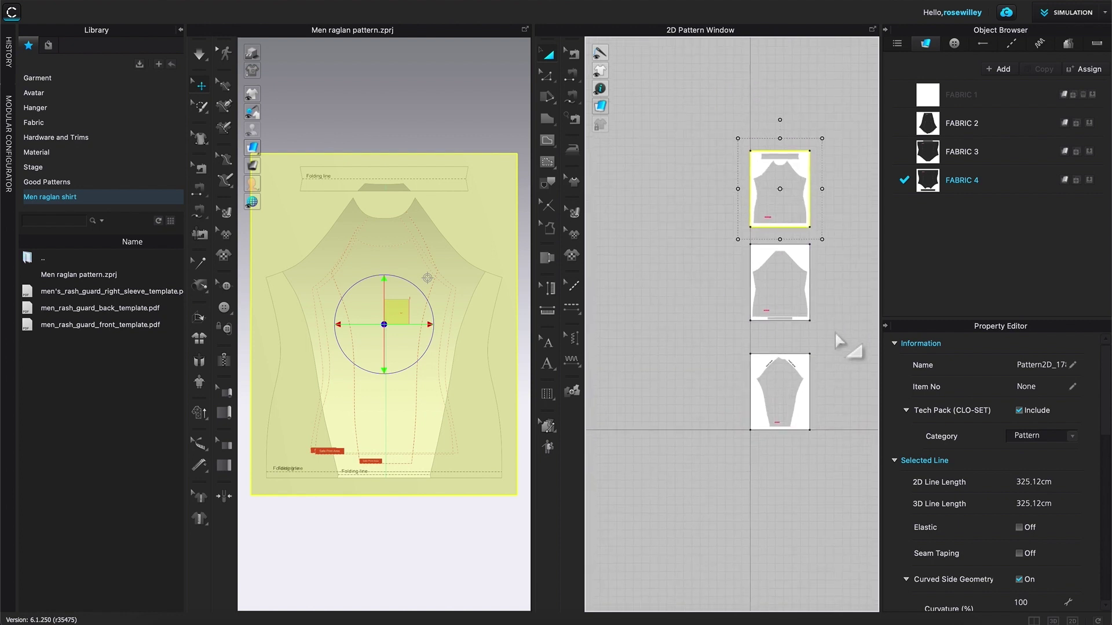
middle_drag(846, 325, 810, 355)
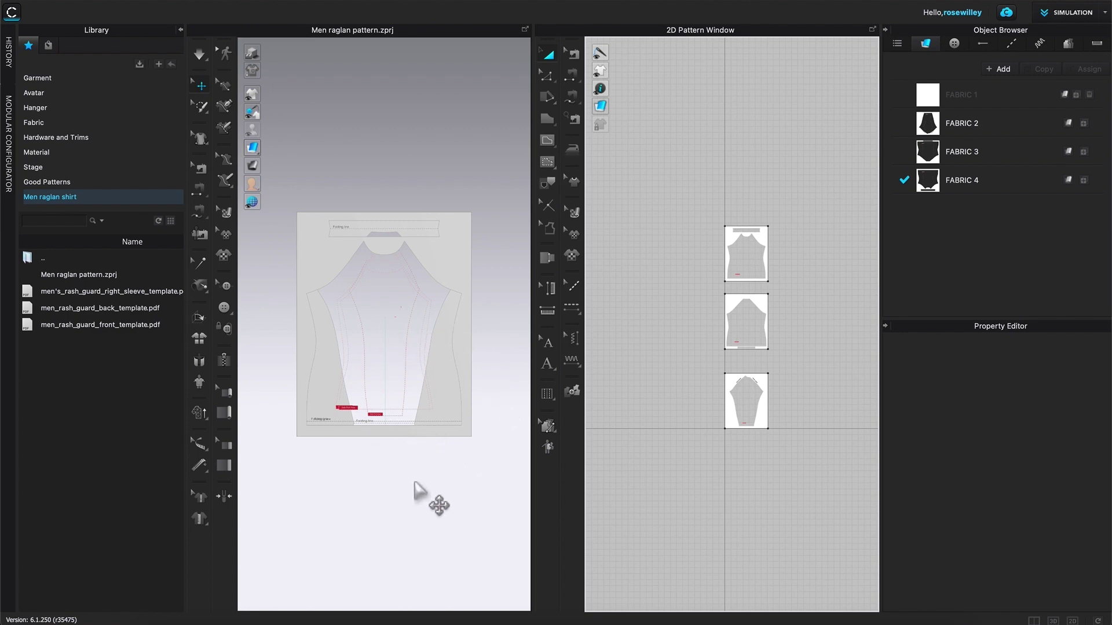
Reset the 3D arrangement of all three template pieces so they match their 2D layout
scroll(425, 454, down, 3)
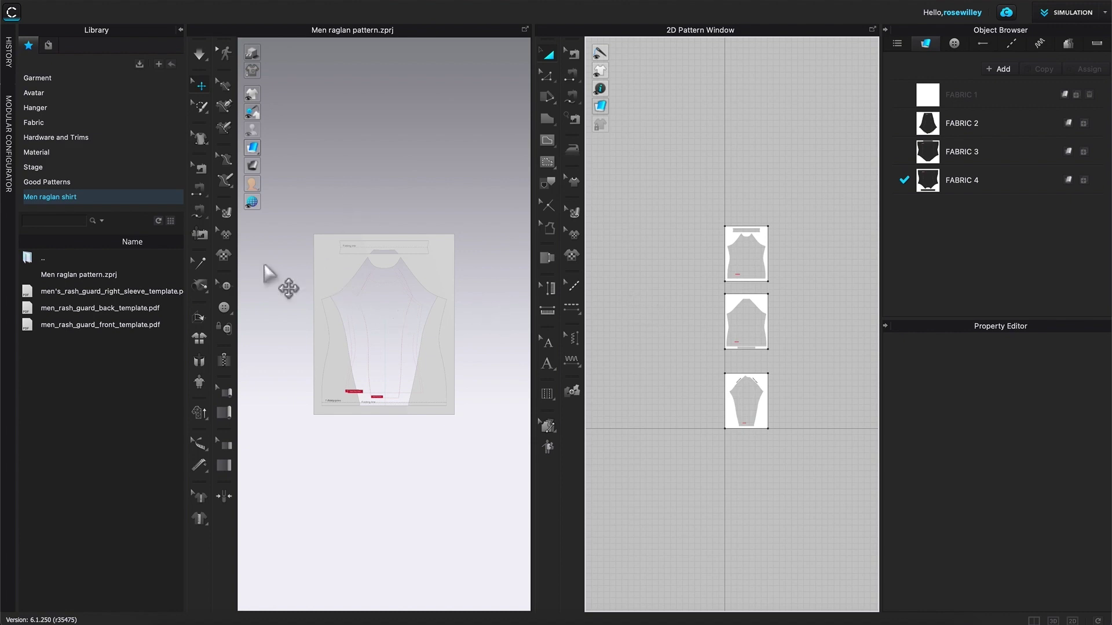
click(200, 340)
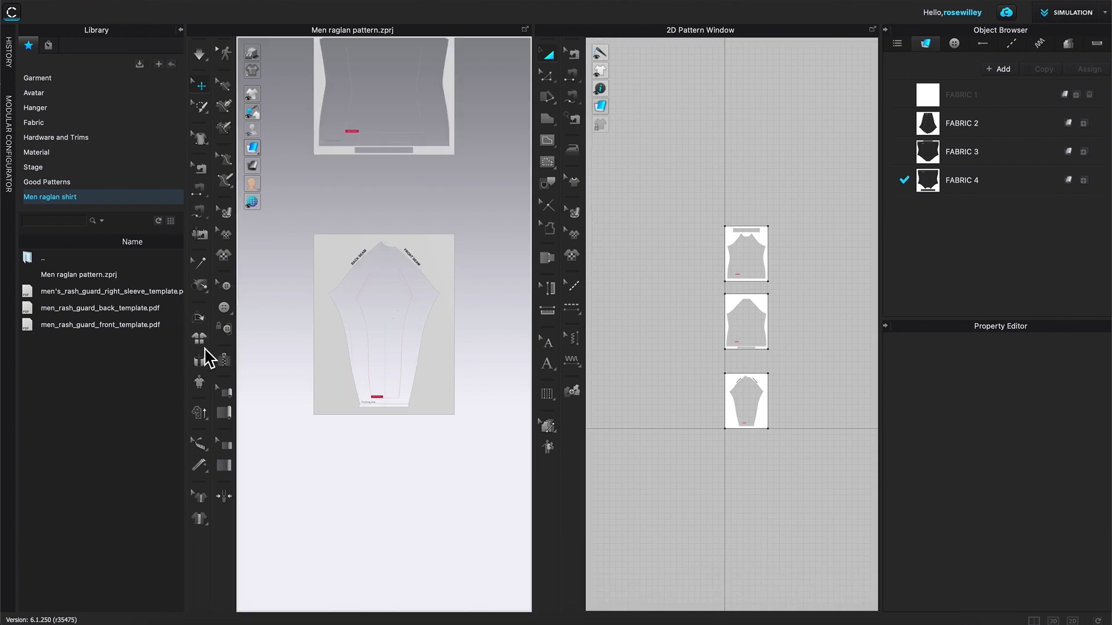
scroll(492, 288, down, 10)
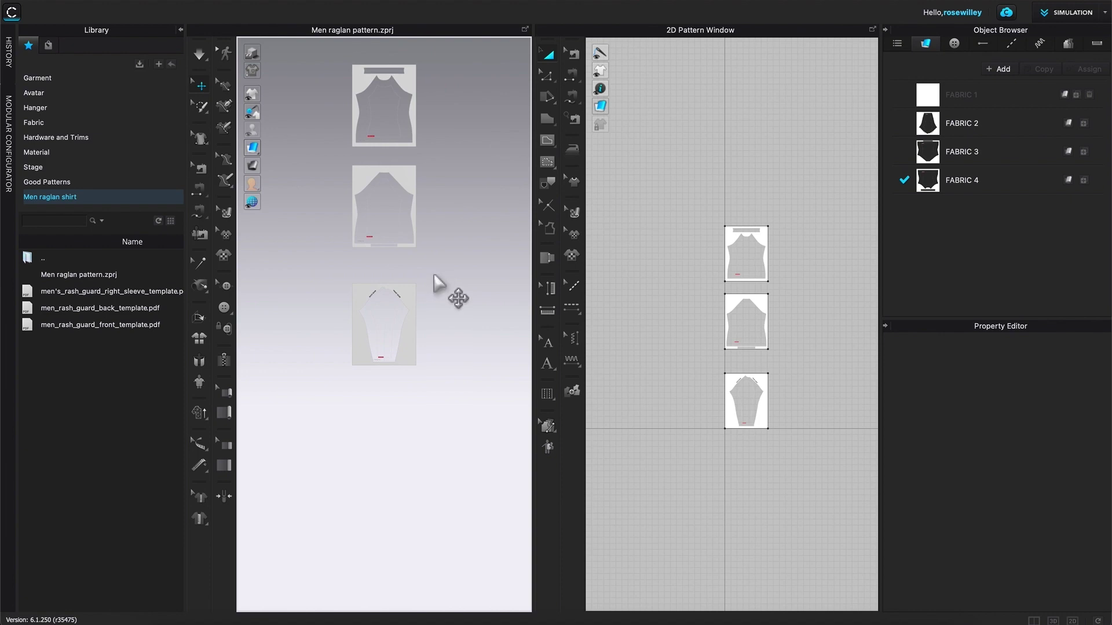
scroll(435, 281, down, 1)
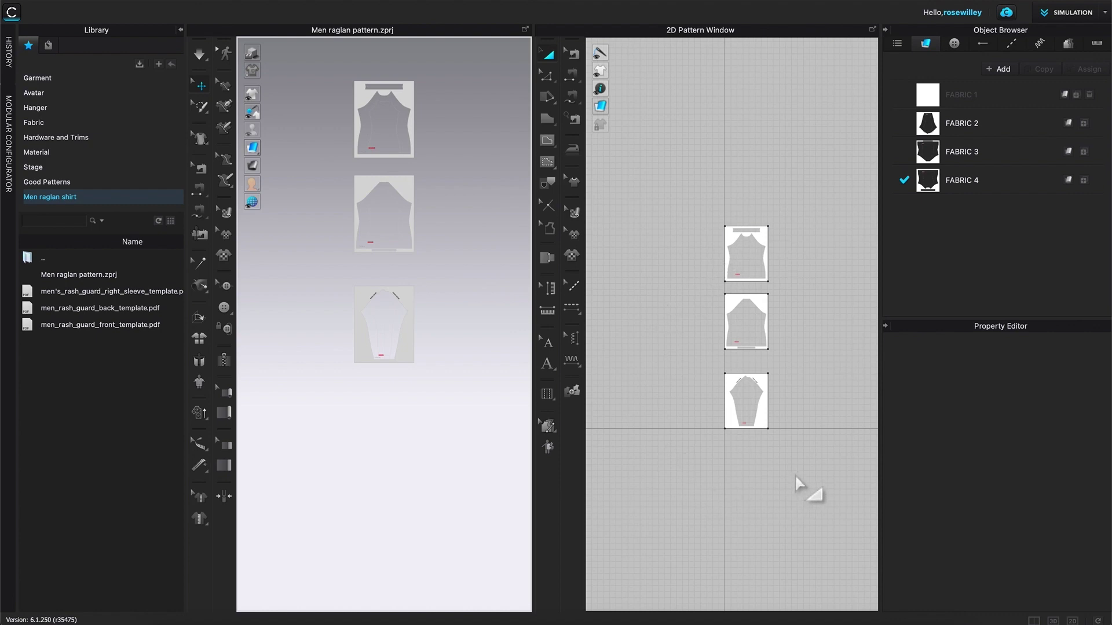
Widen the 2D pattern area at the expense of the 3D view and frame all three templates in it
scroll(799, 484, up, 3)
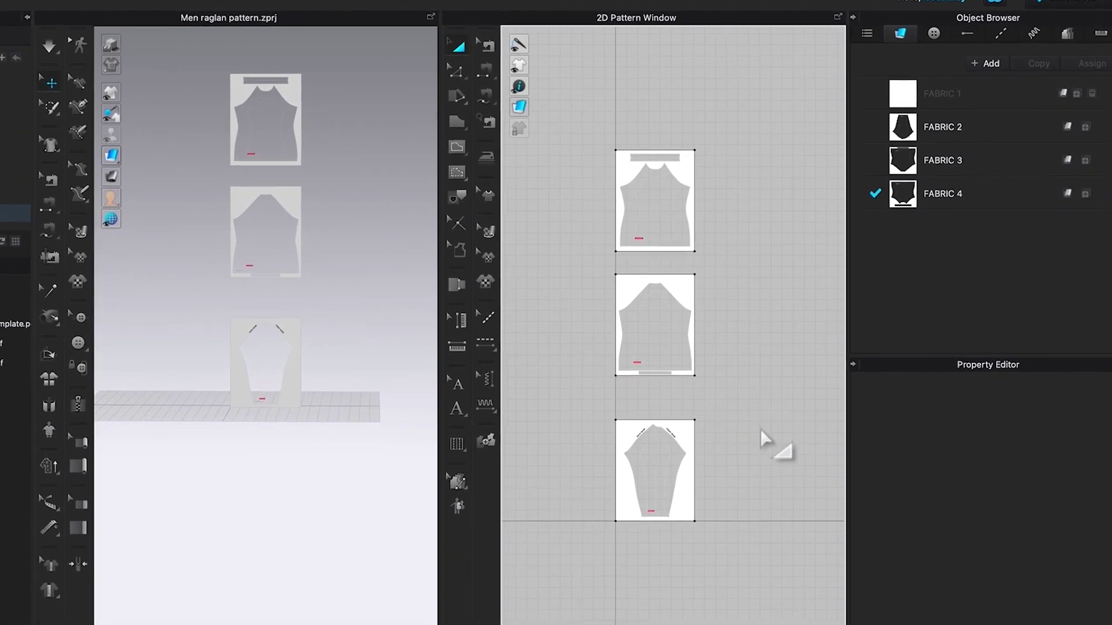
scroll(733, 430, up, 3)
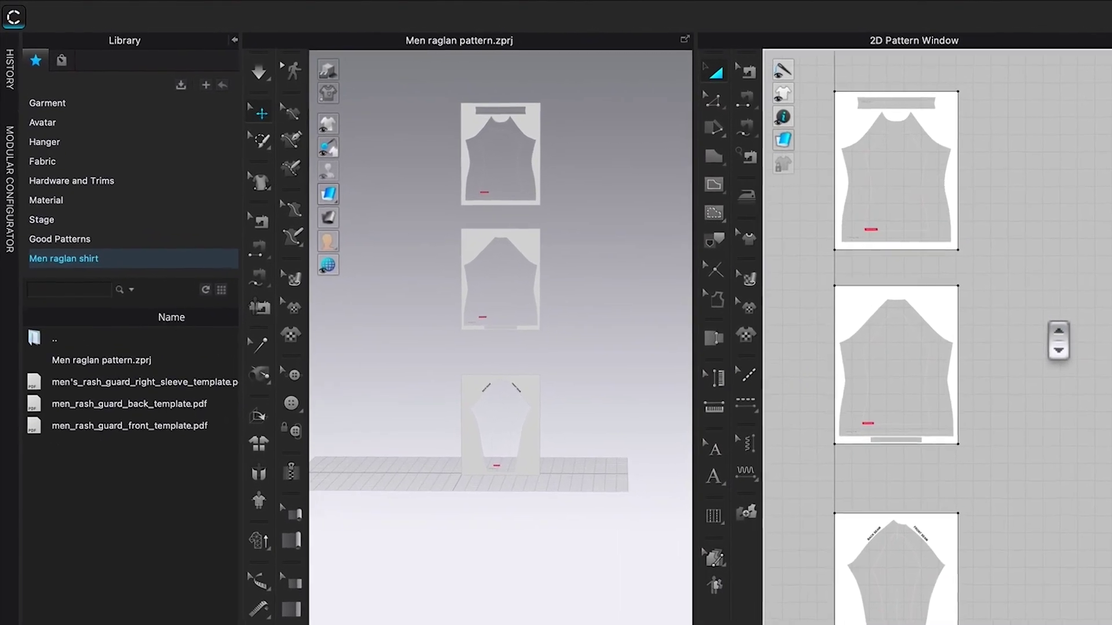
click(1059, 347)
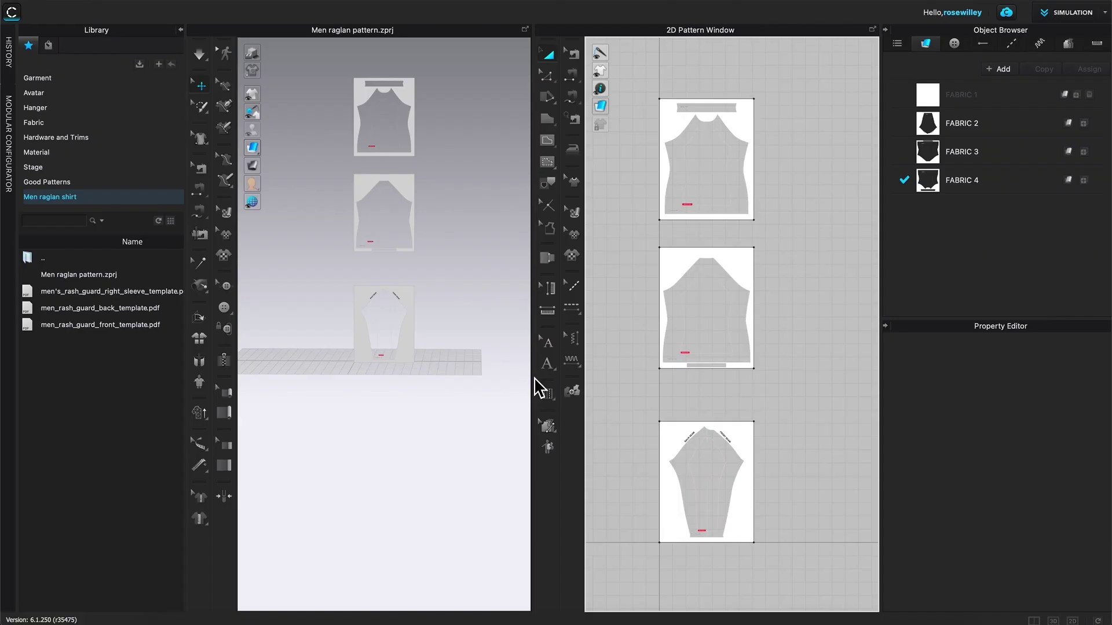
drag(540, 385, 433, 377)
scroll(799, 315, down, 4)
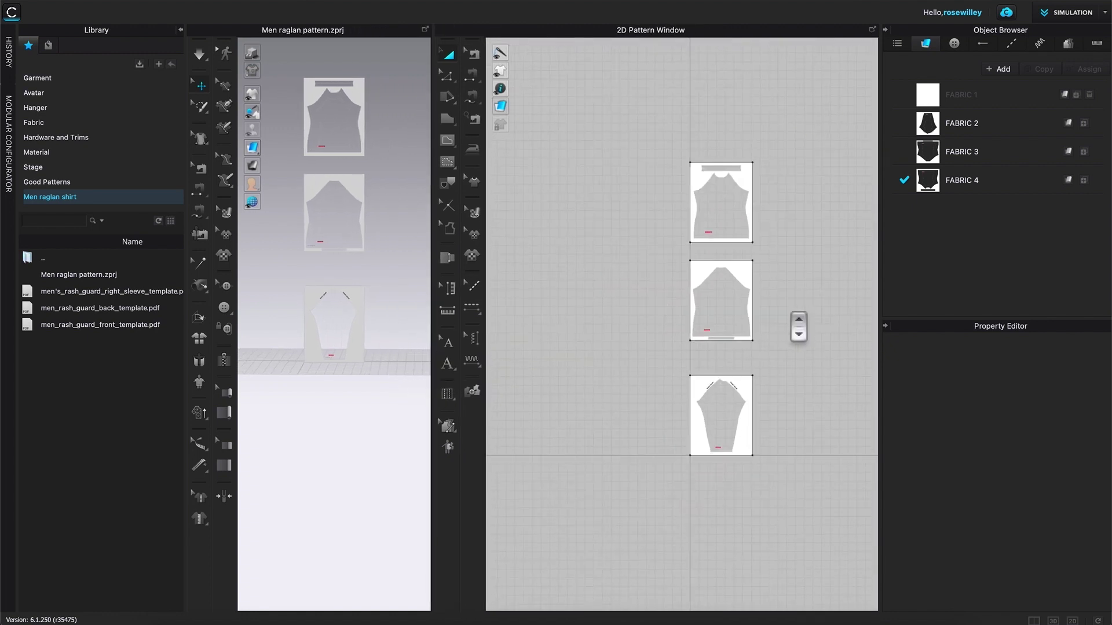
scroll(799, 327, up, 3)
middle_drag(807, 372, 744, 366)
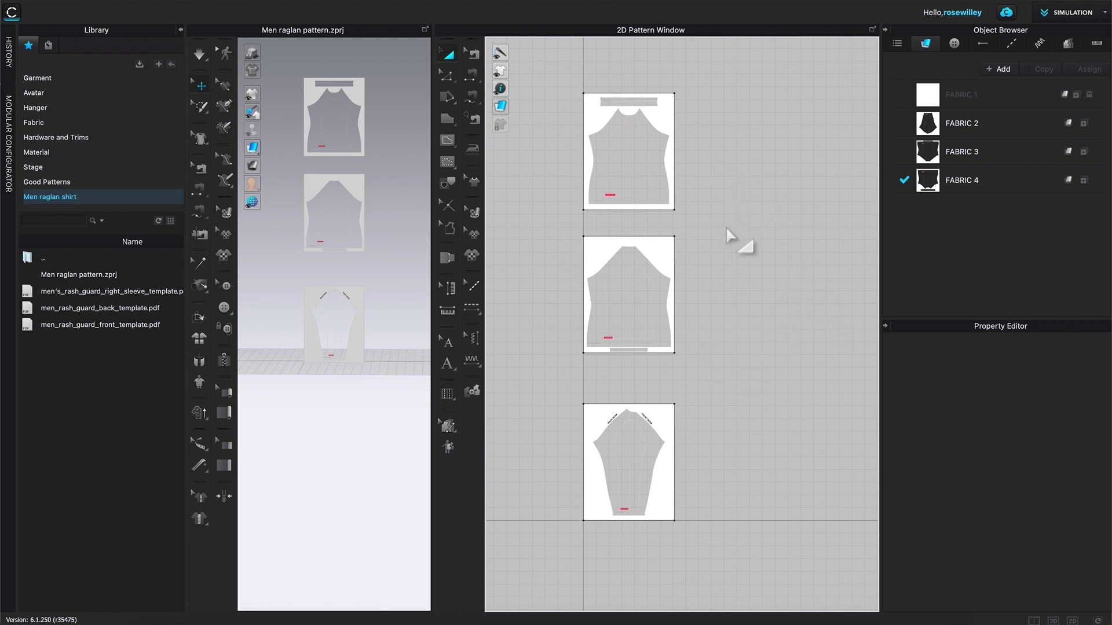
scroll(744, 279, up, 2)
middle_drag(761, 272, 799, 290)
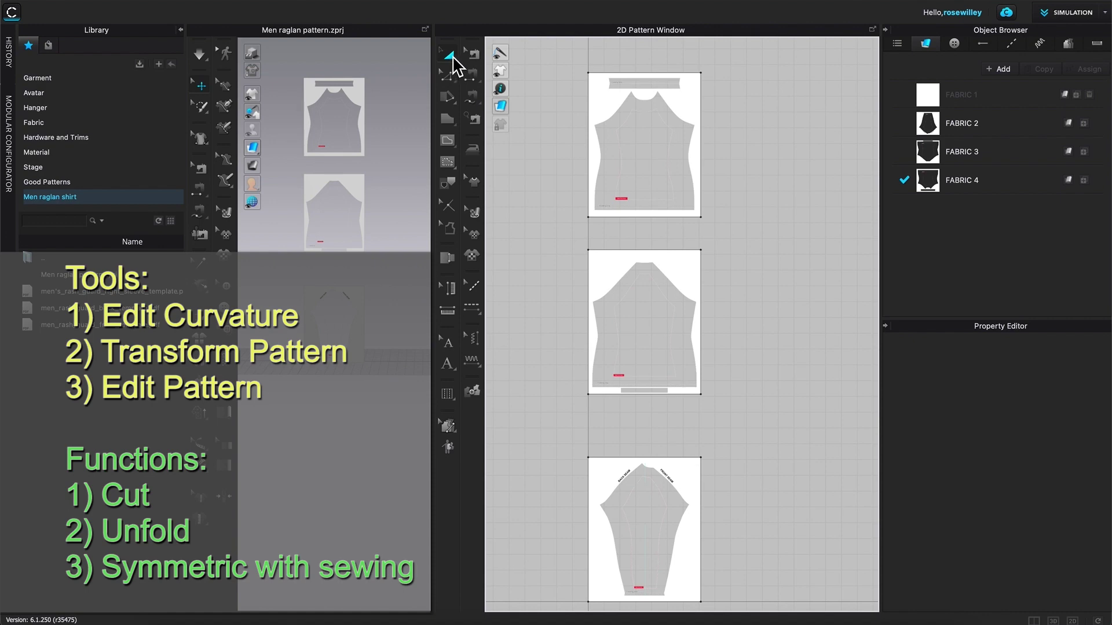
Look through the point and curve editing tools grouped with Edit Pattern, such as Edit Curvature and Add Point/Split Line
click(606, 261)
click(451, 80)
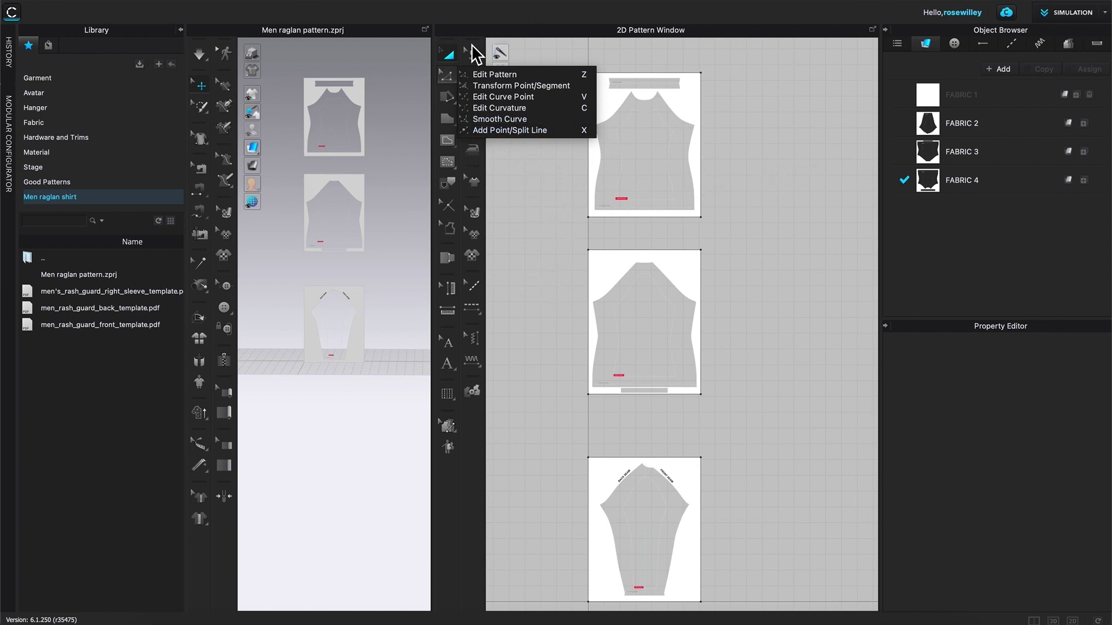
click(524, 129)
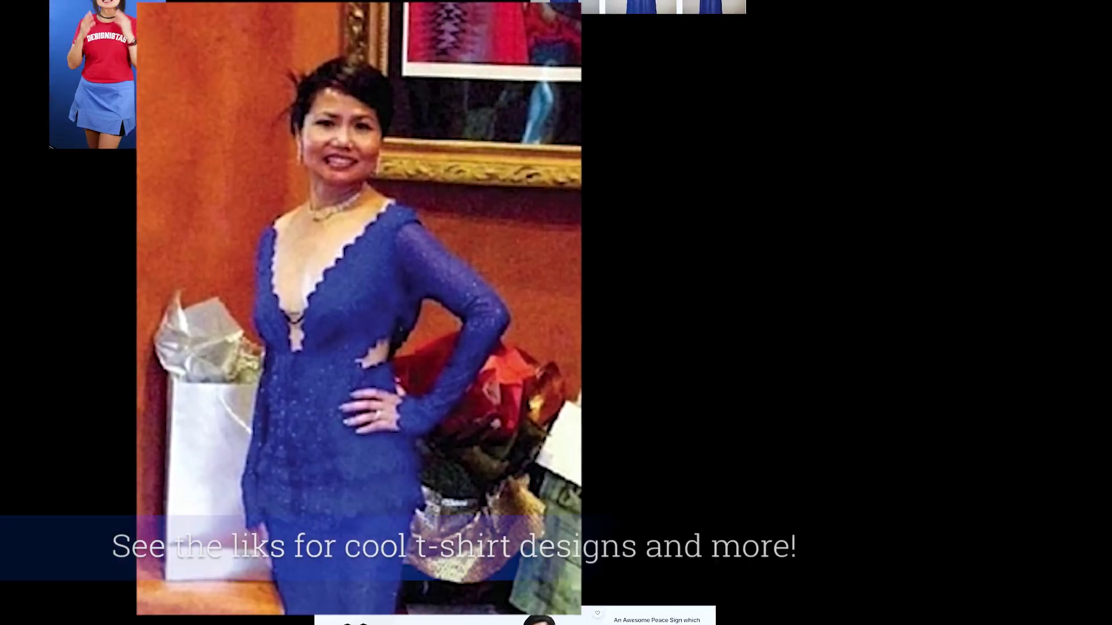